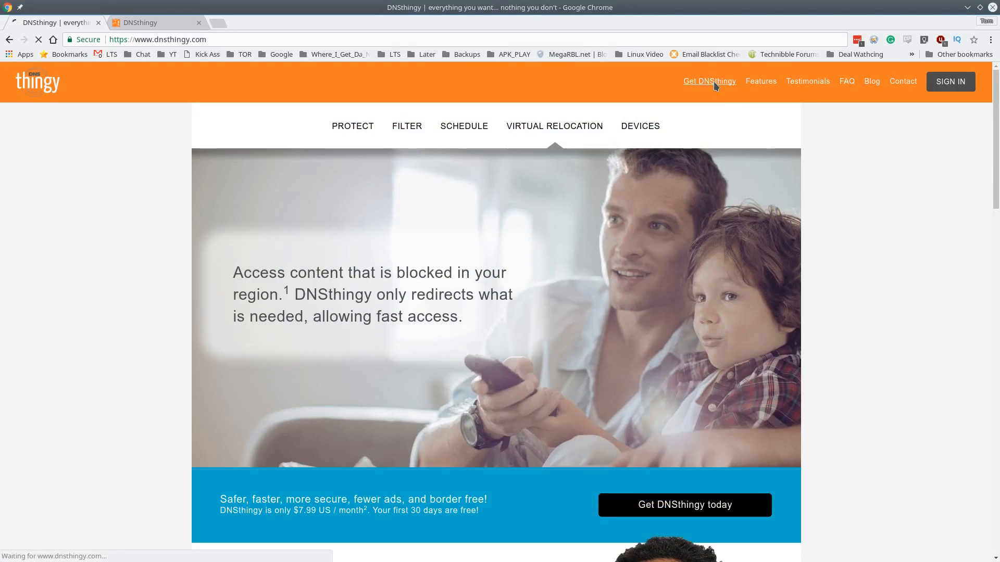
Open the Get DNSthingy page and browse the ASUS router models without picking one
left_click(713, 81)
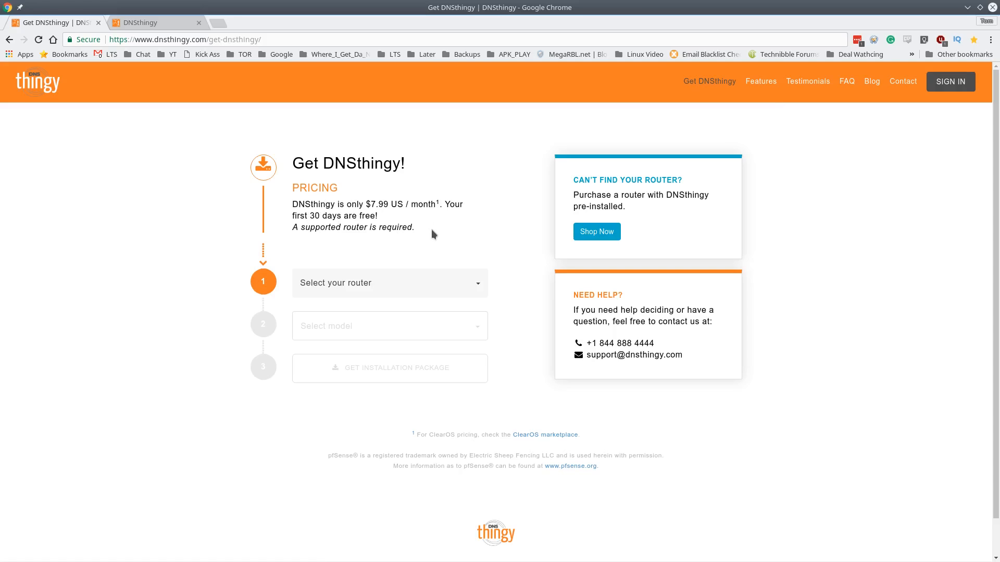
left_click(477, 281)
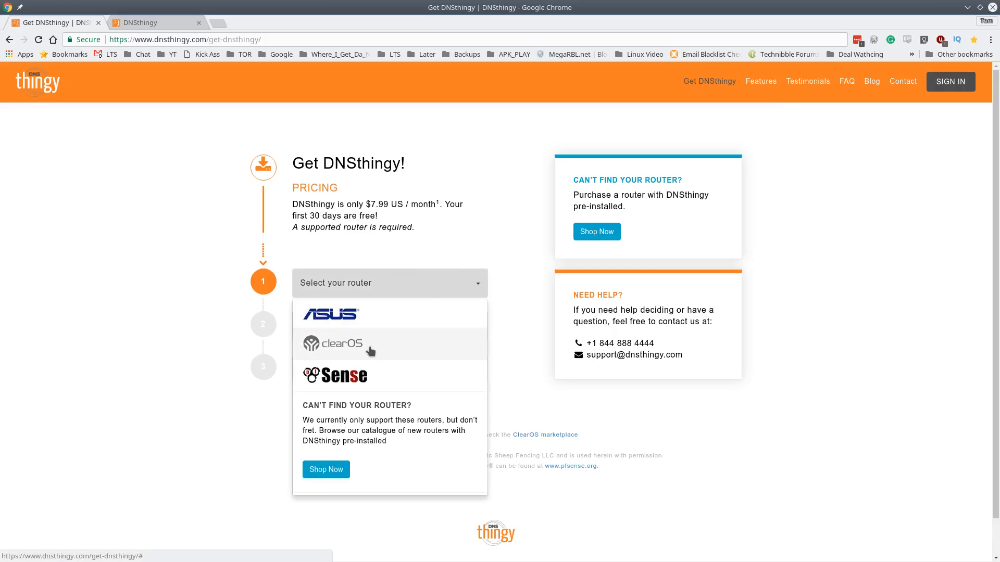
left_click(367, 316)
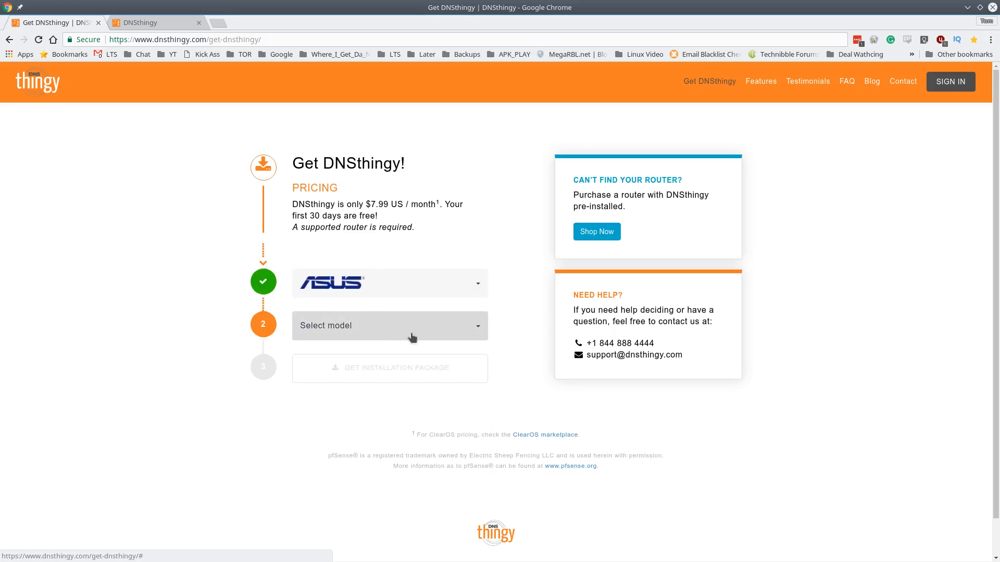
left_click(411, 336)
scroll(408, 448, "down", 4)
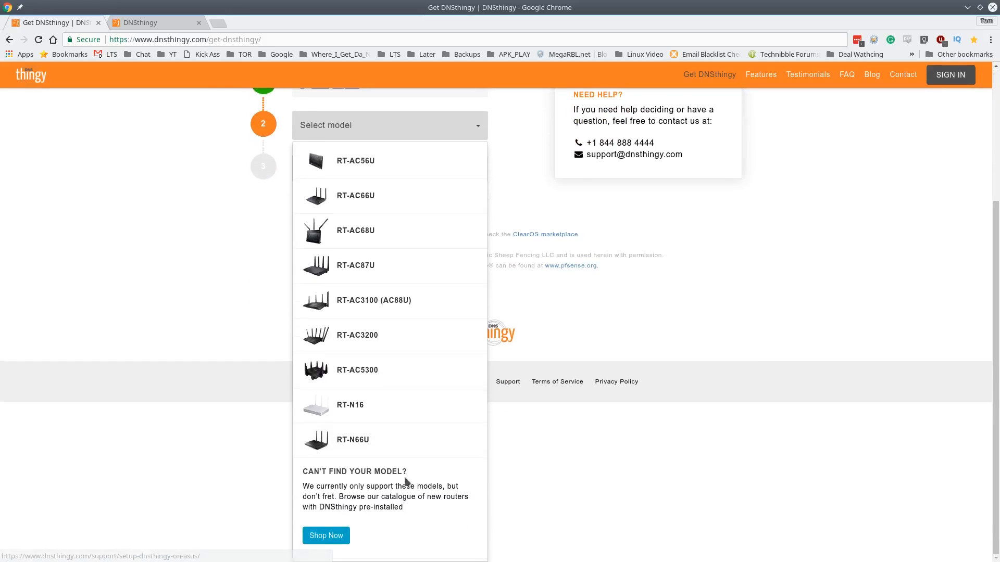
scroll(414, 443, "up", 1)
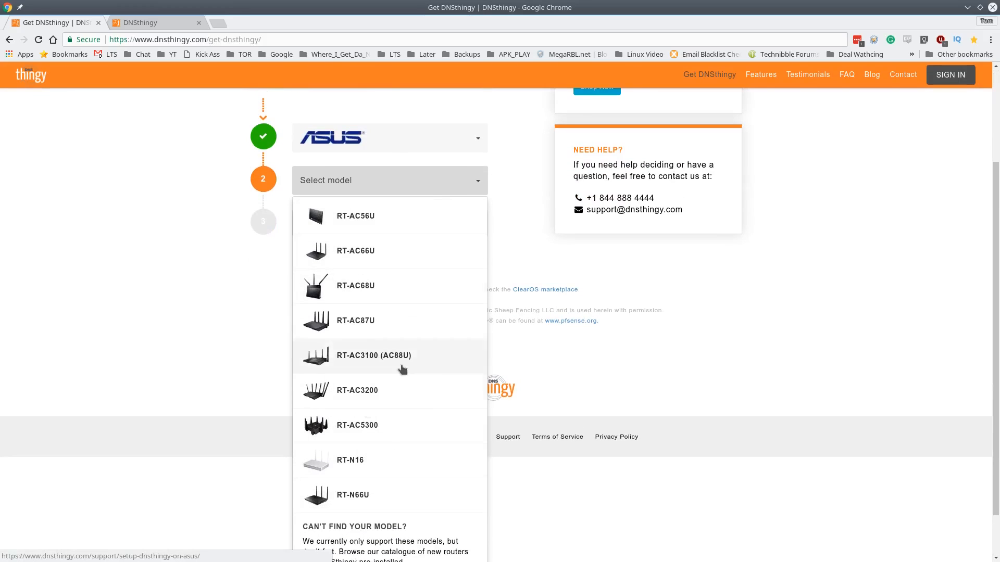
left_click(513, 192)
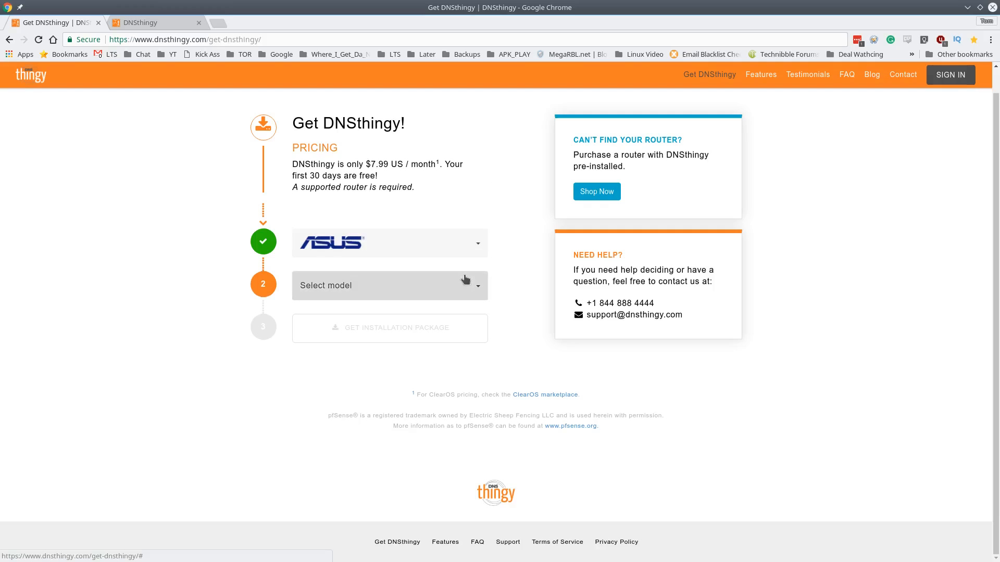
Choose pfSense as the router and pfSense 2.3+ as the model, then open the installation guide
left_click(464, 252)
left_click(405, 333)
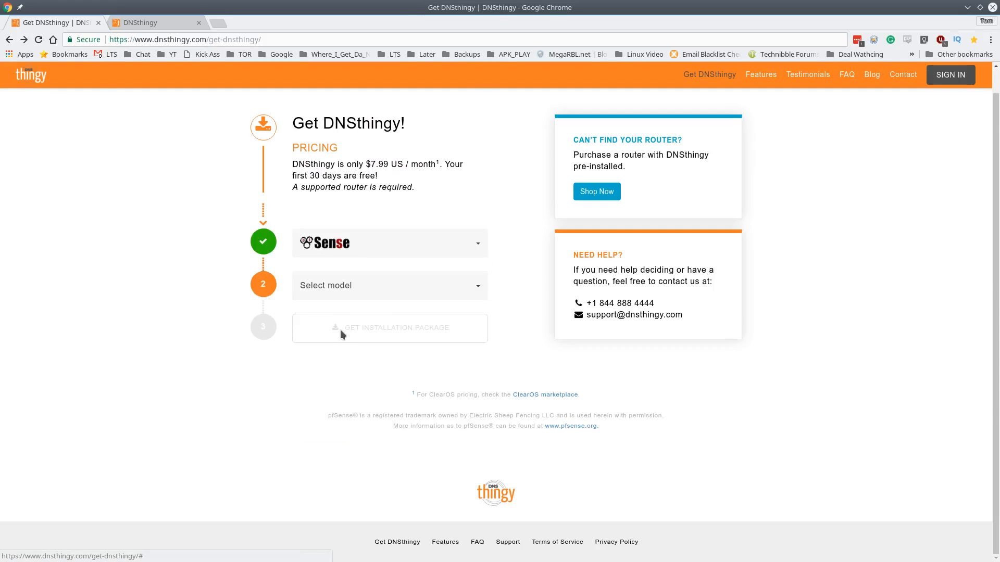
left_click(346, 288)
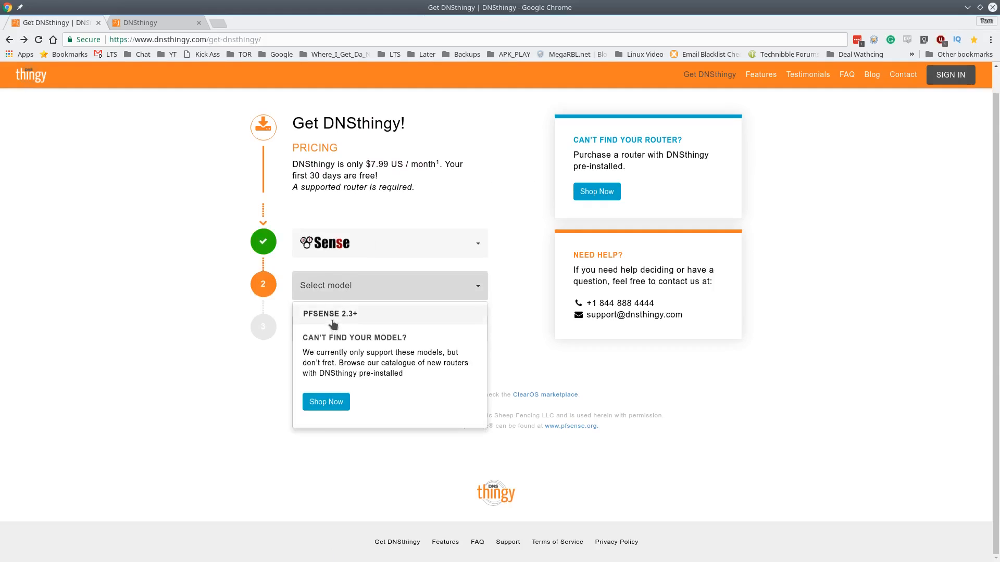
left_click(354, 314)
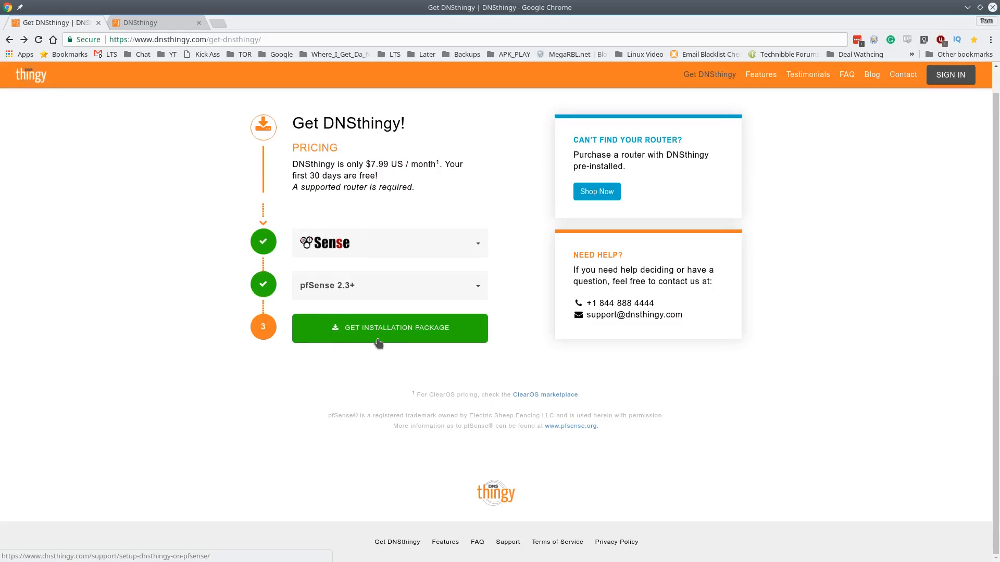
left_click(379, 342)
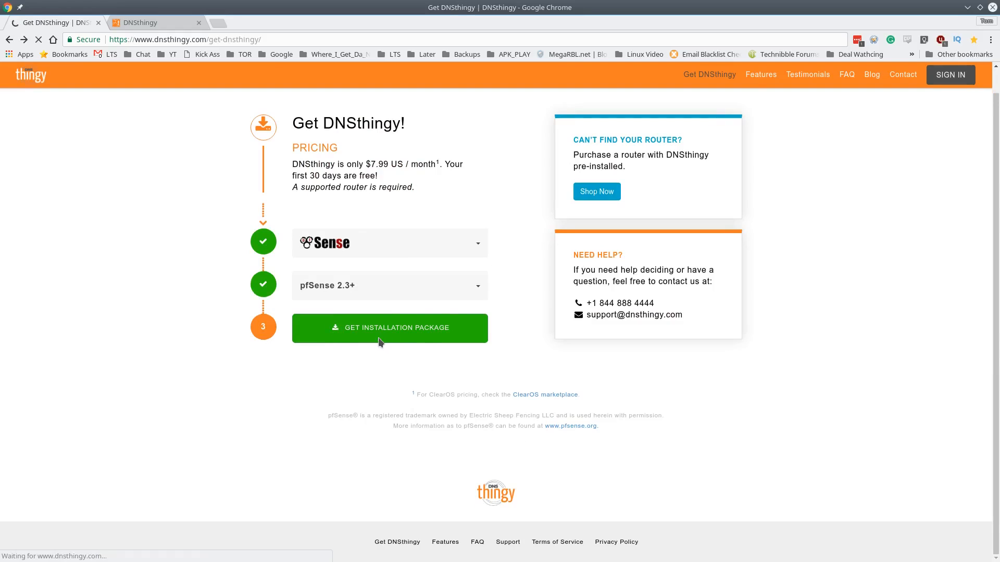
scroll(411, 317, "down", 2)
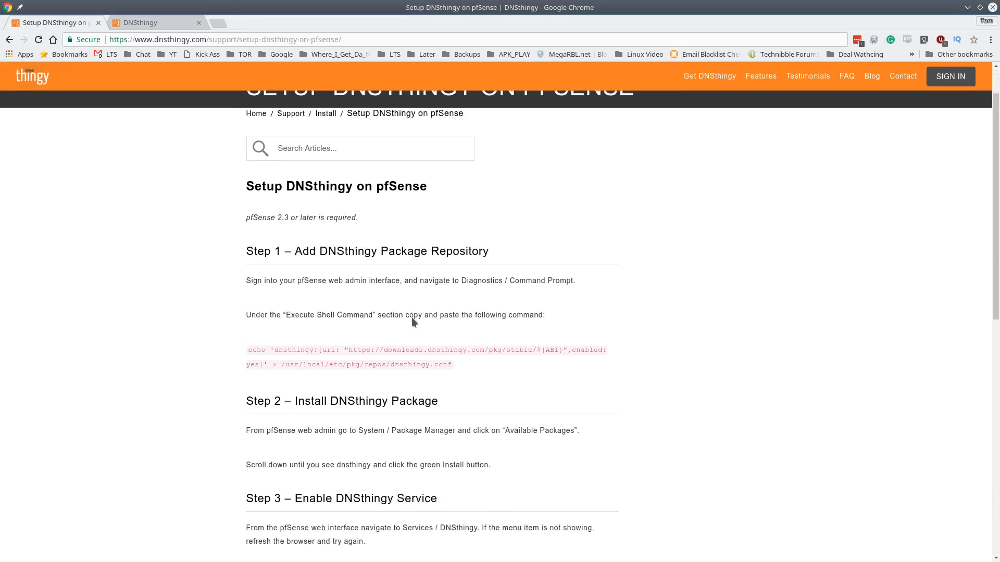
Select the guide's Step 1 echo command for the DNSthingy repository and copy it
scroll(411, 320, "down", 1)
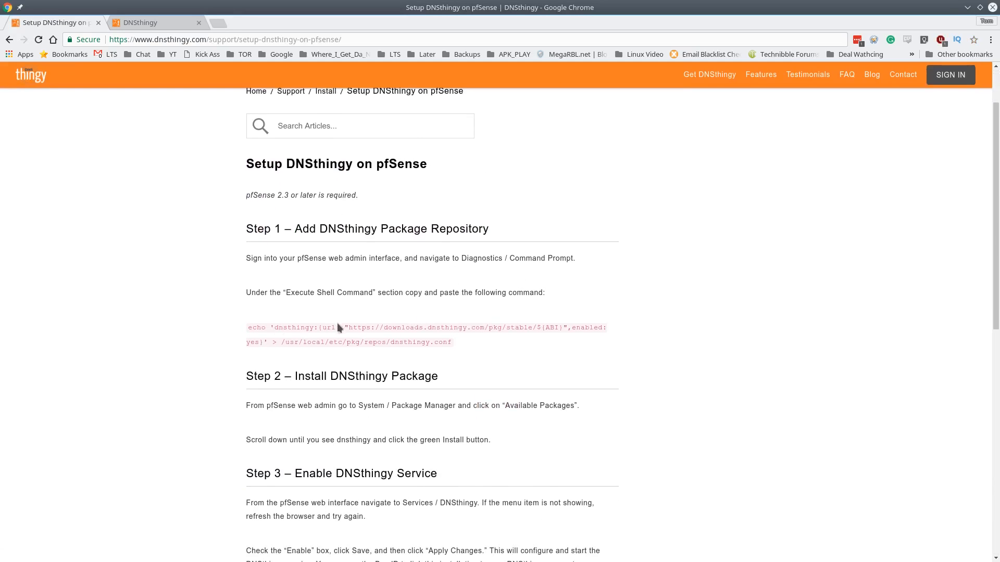
left_click_drag(336, 322, 246, 328)
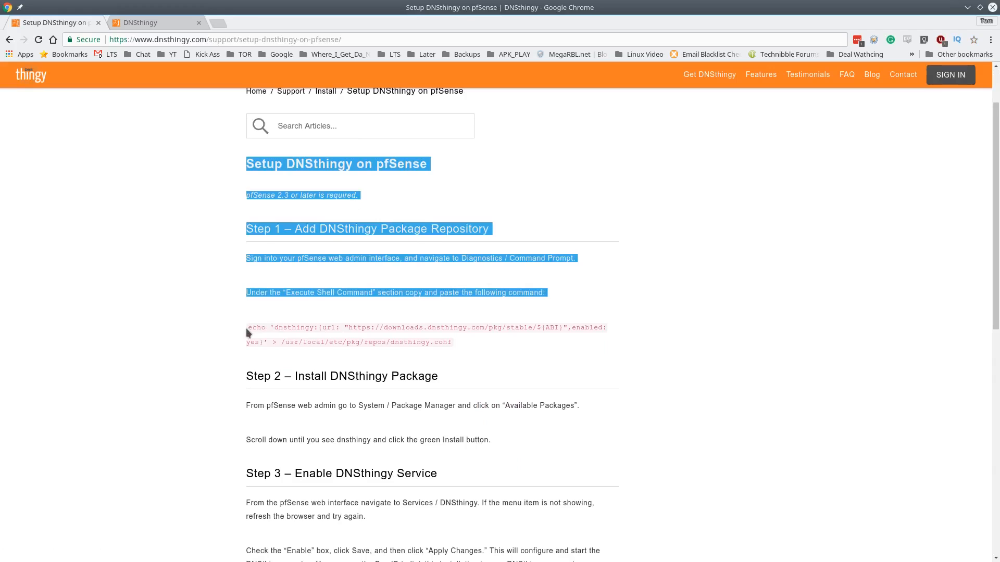
triple_click(277, 328)
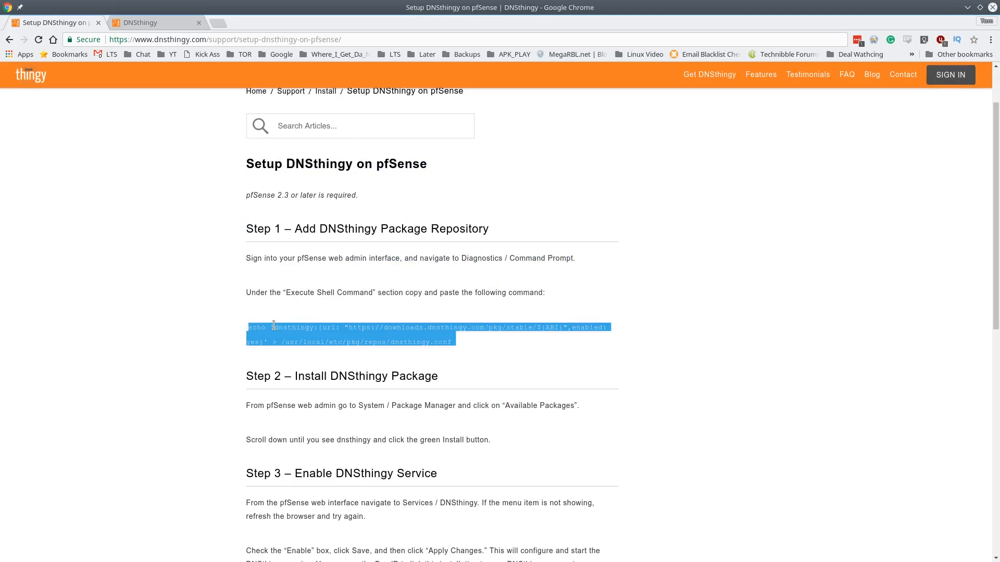
left_click(447, 339)
left_click_drag(451, 343, 193, 328)
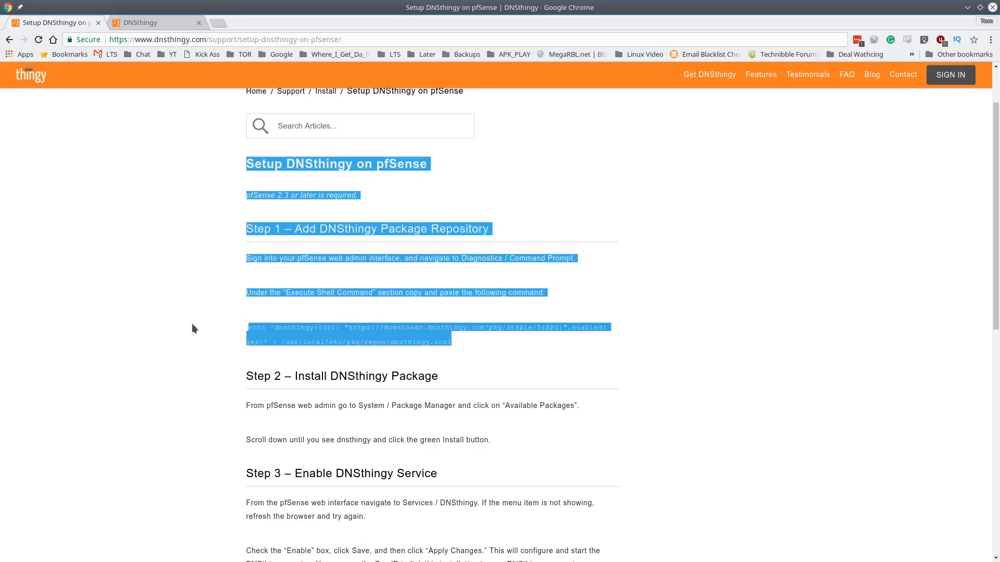
right_click(273, 329)
left_click(283, 331)
left_click(431, 338)
left_click_drag(452, 342, 249, 329)
right_click(250, 329)
left_click(258, 334)
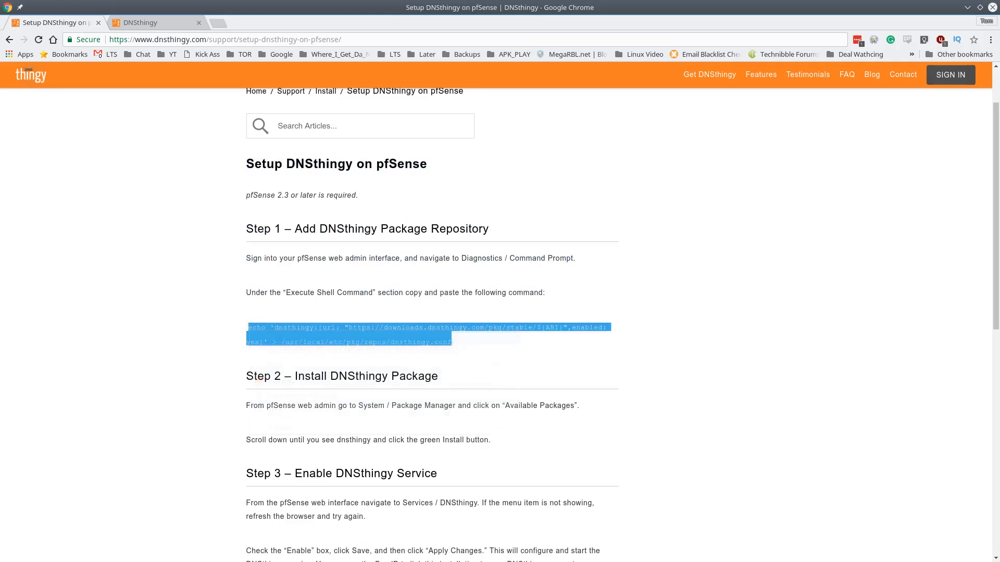
key("alt+Tab")
Enter the pfSense shell with option 8 and run the pasted repository echo command
type("8")
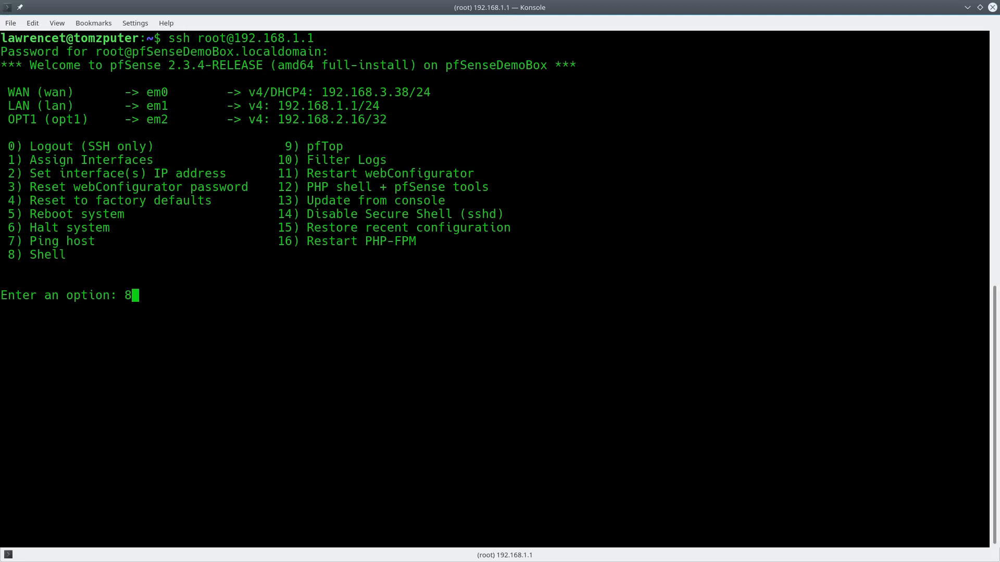
key("Return")
right_click(523, 254)
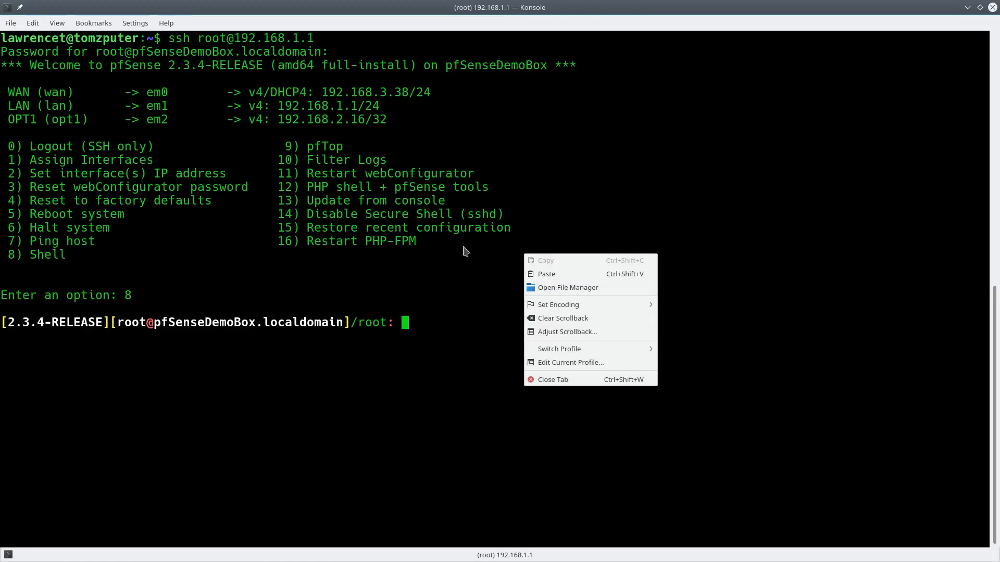
left_click(571, 274)
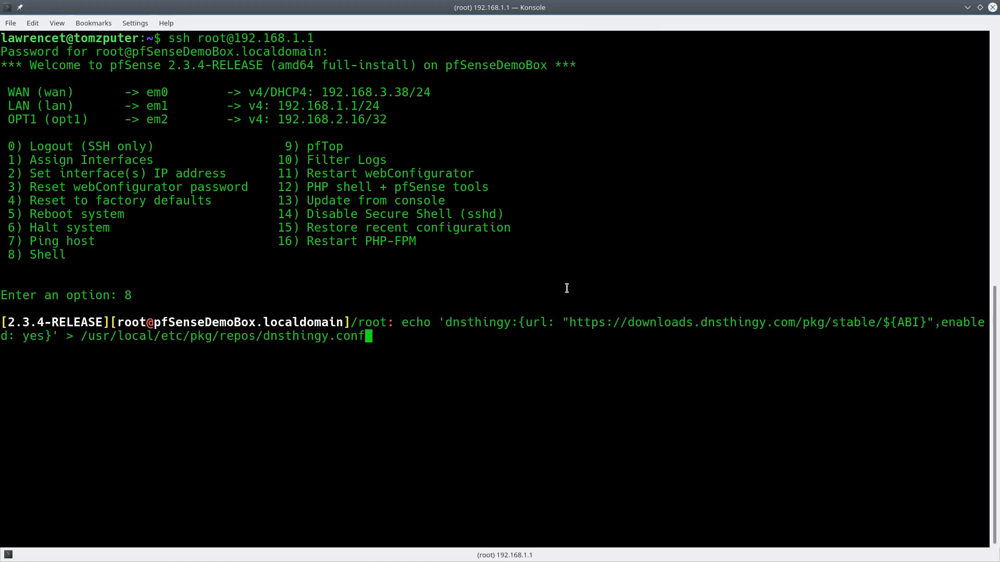
key("Return")
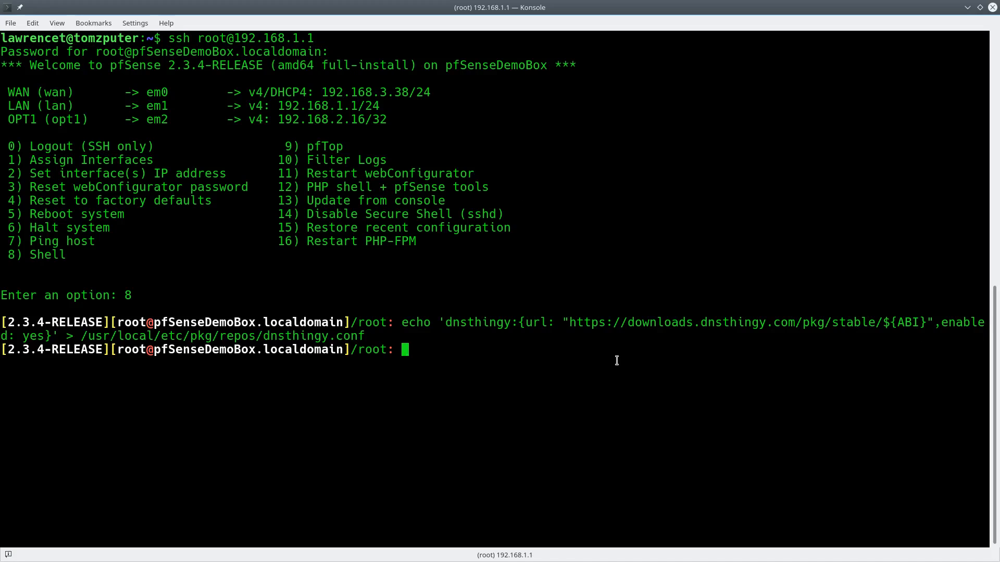
Exit the shell, log out with option 0 to close the SSH session, and restore the window
type("exit")
key("Return")
type("0")
key("Return")
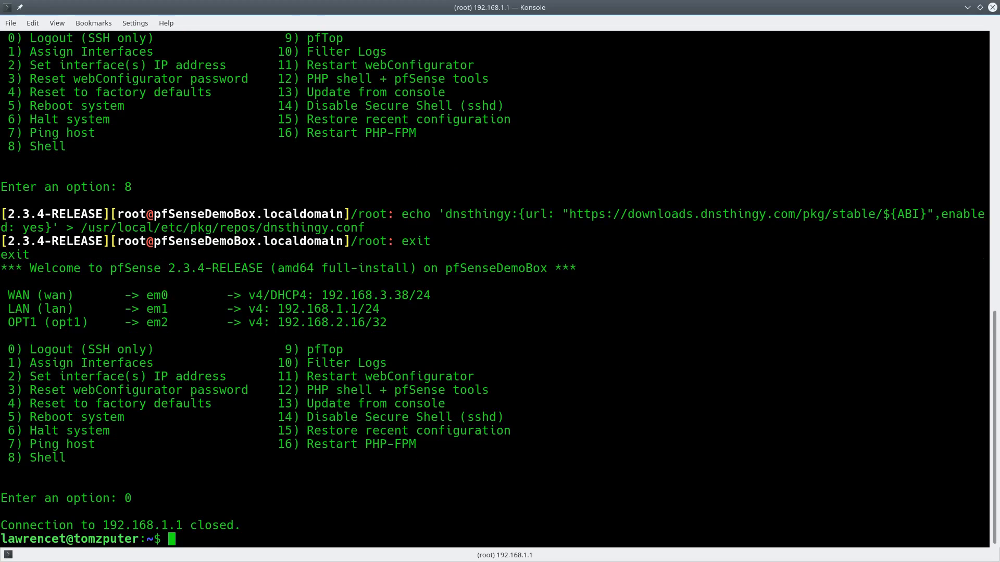
double_click(490, 4)
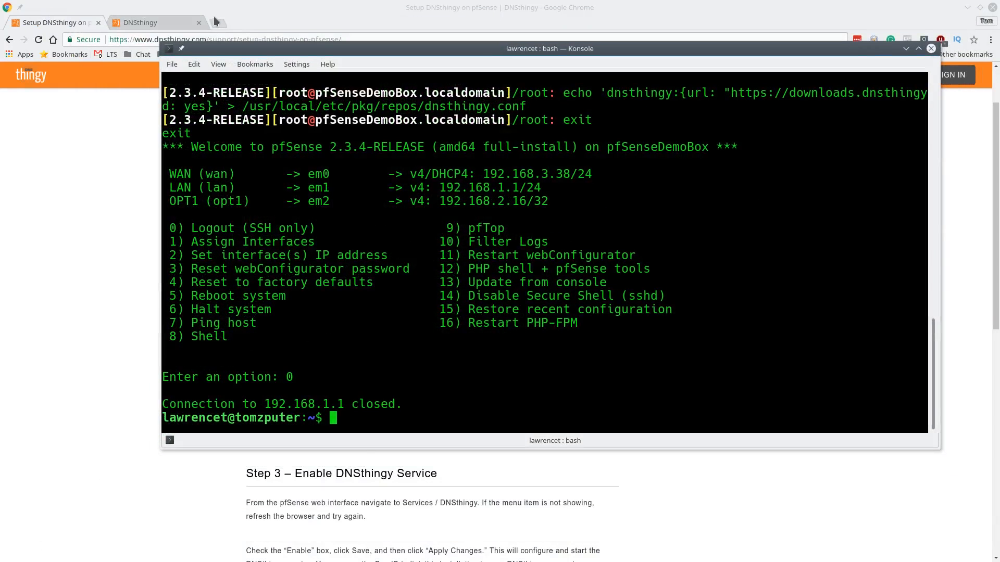
Load 192.168.1.1 in a new tab, sign in as admin, and go to System > Advanced
left_click(220, 23)
type("192")
key("Down")
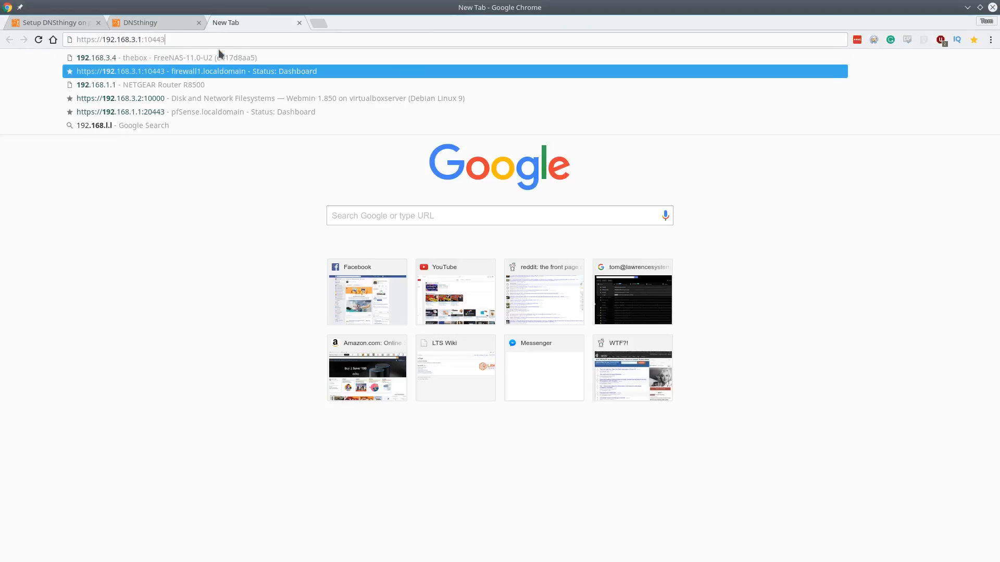
key("Down")
key("Return")
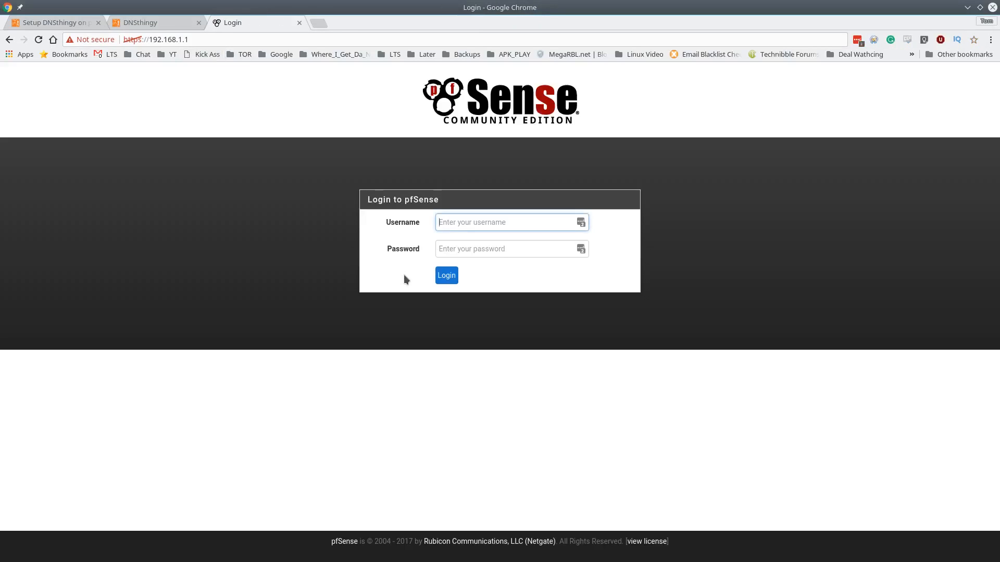
type("admin")
key("Tab")
type("•••••••")
key("Return")
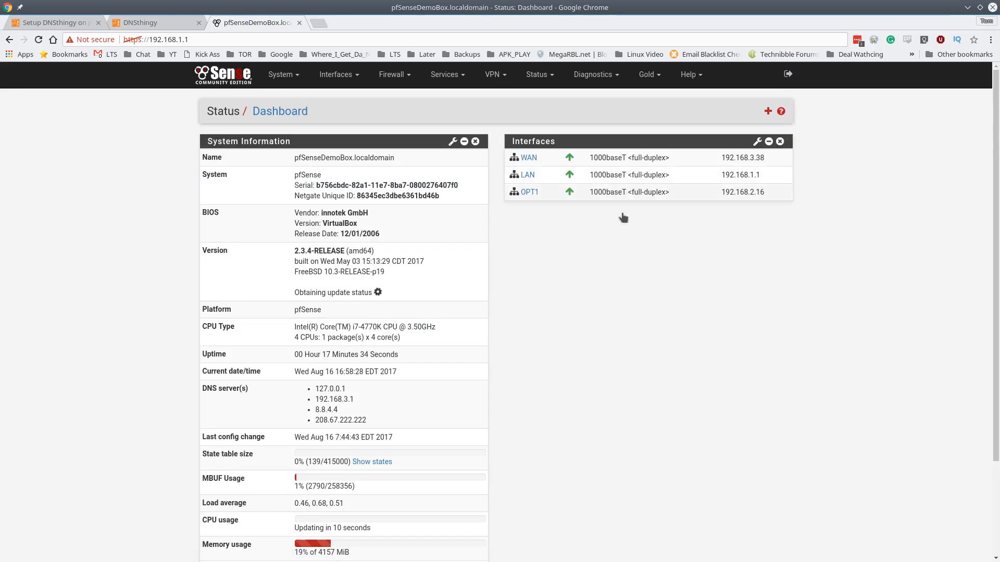
left_click(281, 74)
left_click(283, 97)
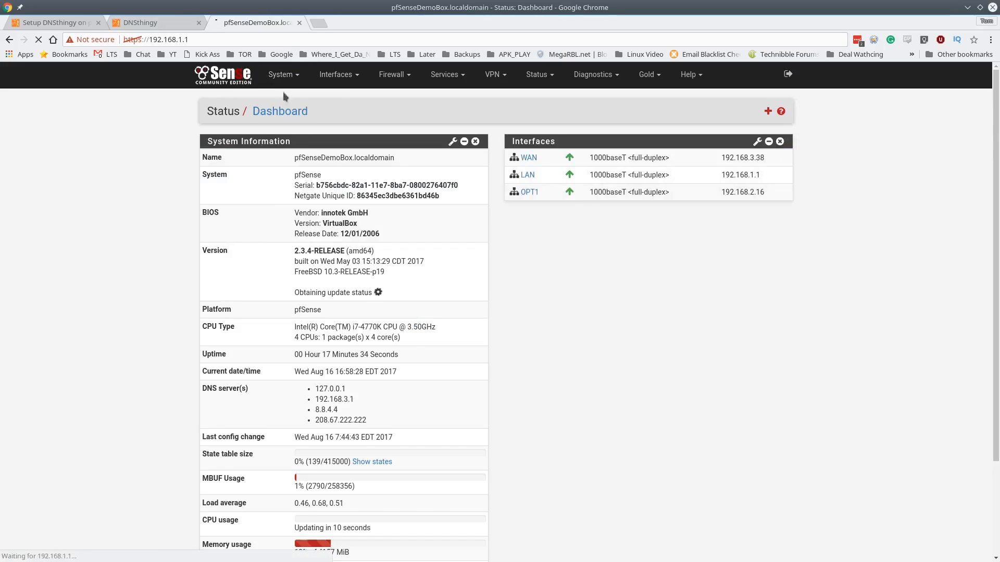
left_click(78, 23)
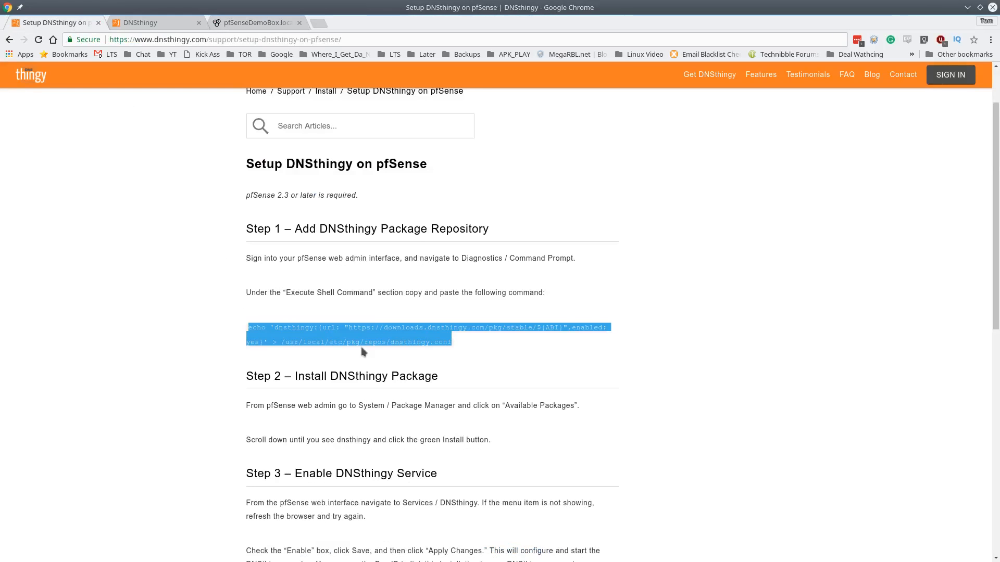
scroll(361, 352, "down", 5)
left_click(482, 291)
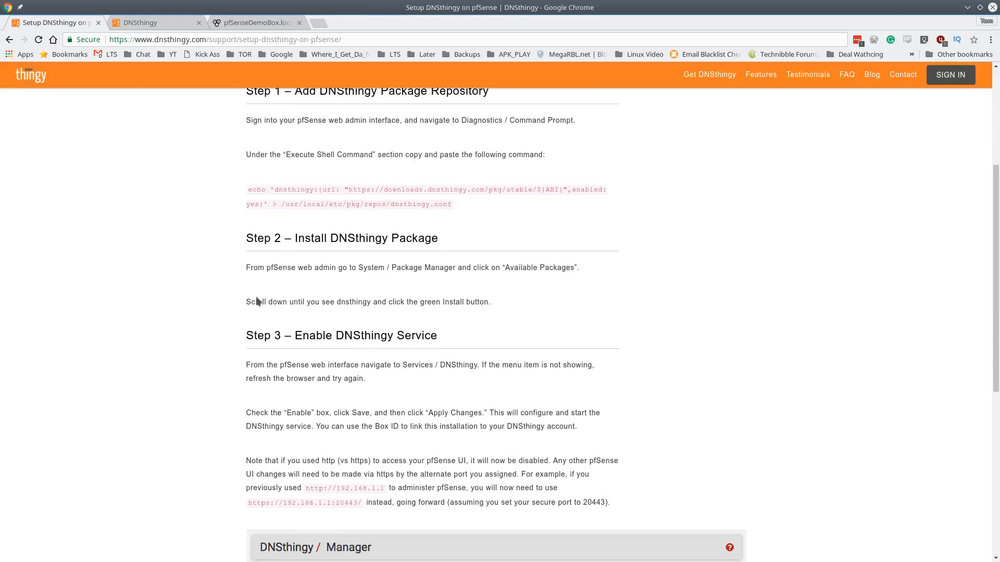
scroll(402, 427, "down", 2)
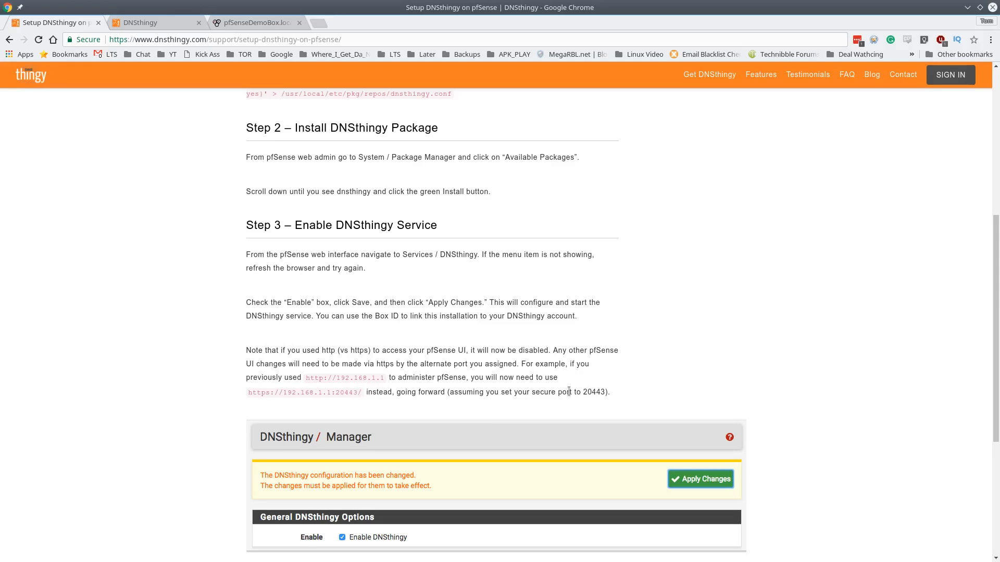
double_click(346, 394)
left_click_drag(250, 395, 364, 398)
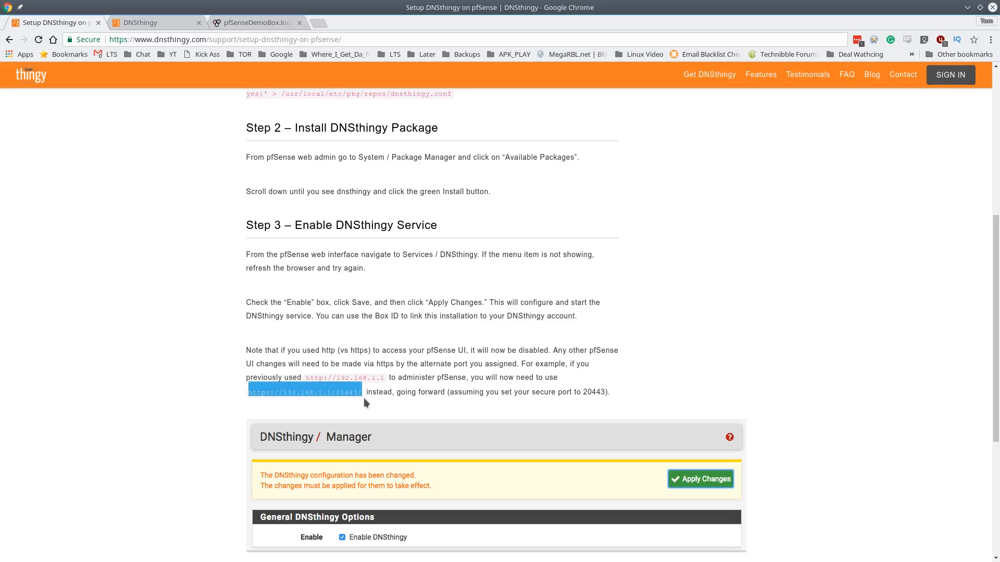
left_click(260, 21)
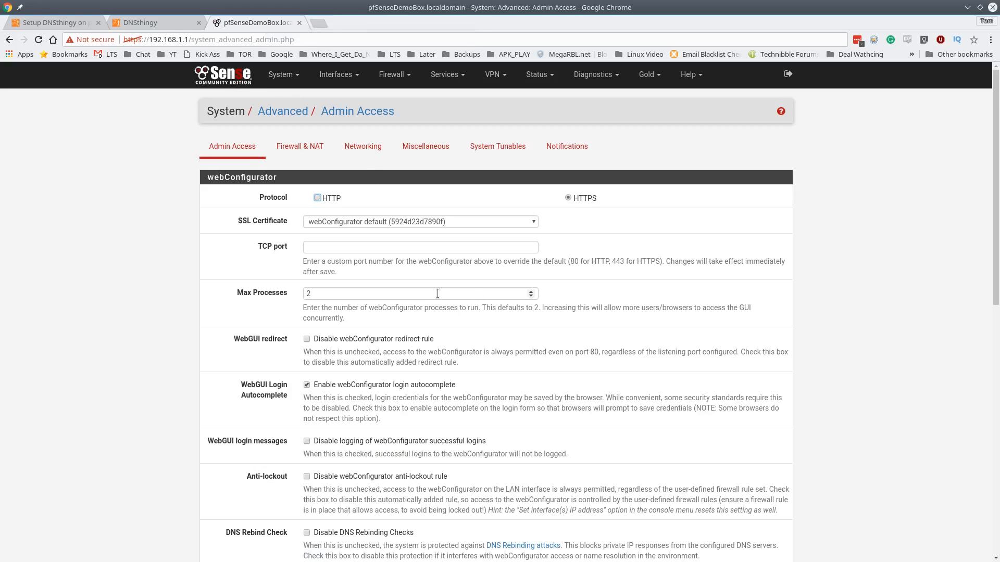
Set the web interface TCP port to 20443 and save
left_click(364, 249)
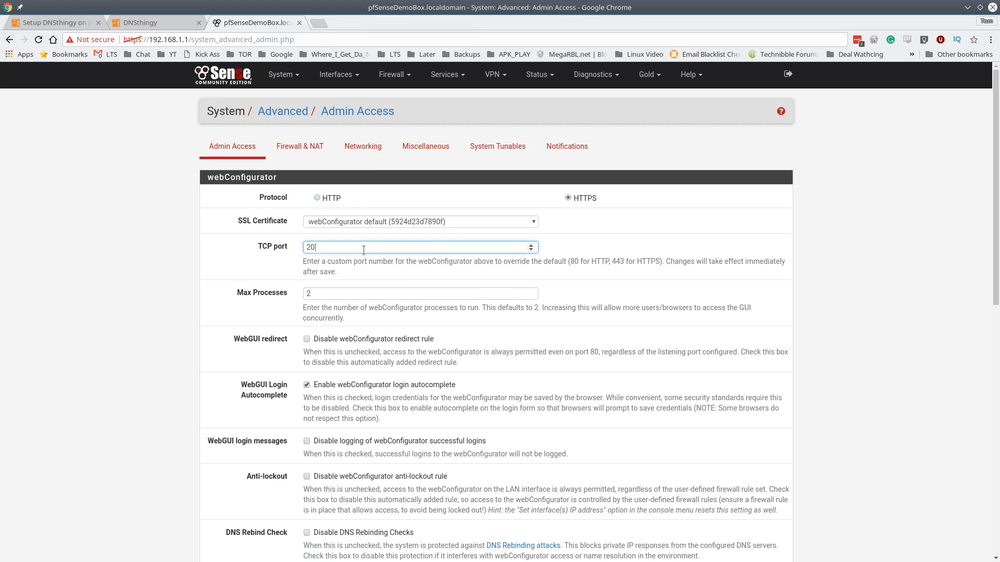
type("20443")
scroll(429, 341, "down", 10)
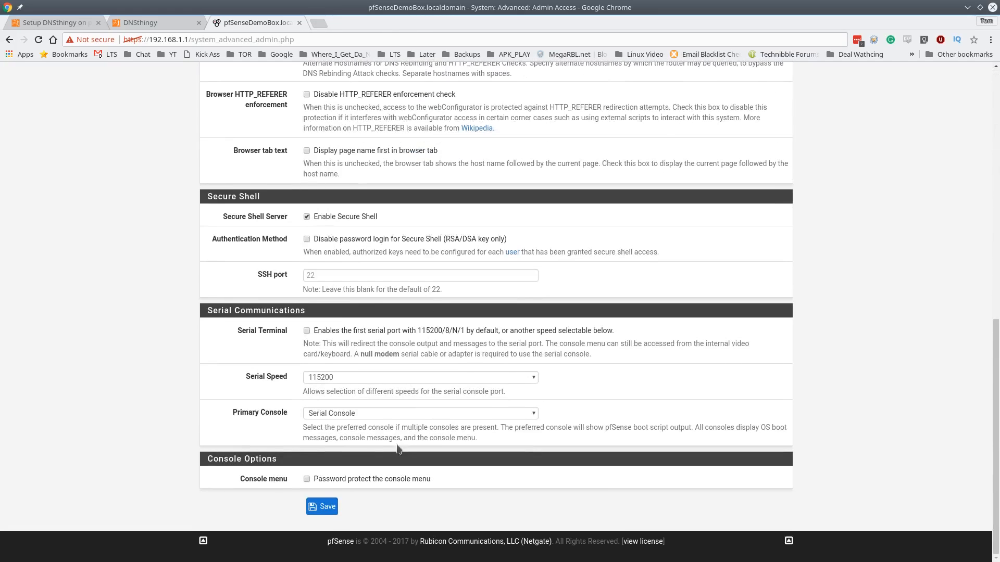
left_click(334, 505)
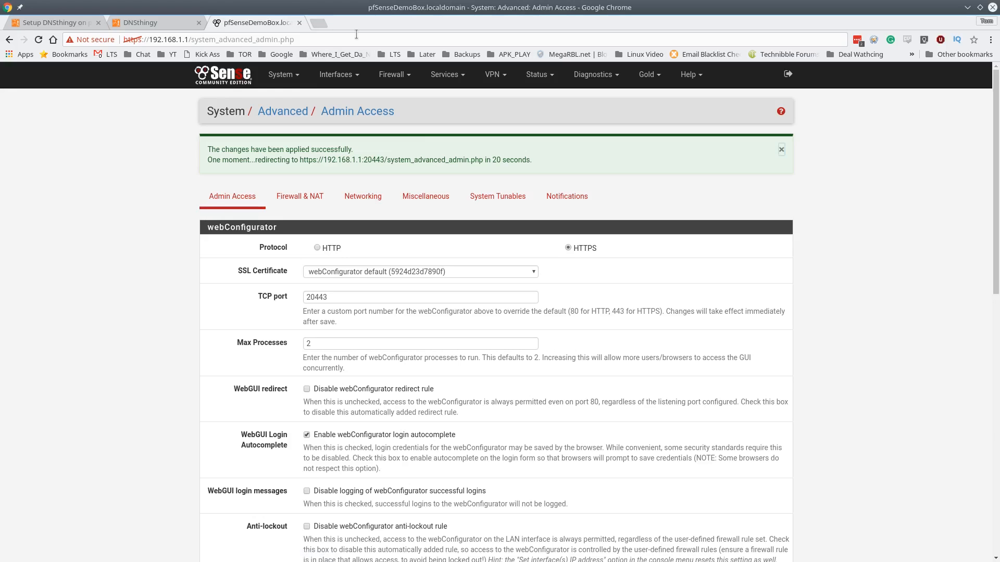
left_click(357, 34)
key("End")
key("ctrl+shift+Left")
key("ctrl+shift+Left")
key("ctrl+shift+Right")
key("BackSpace")
type(":20443")
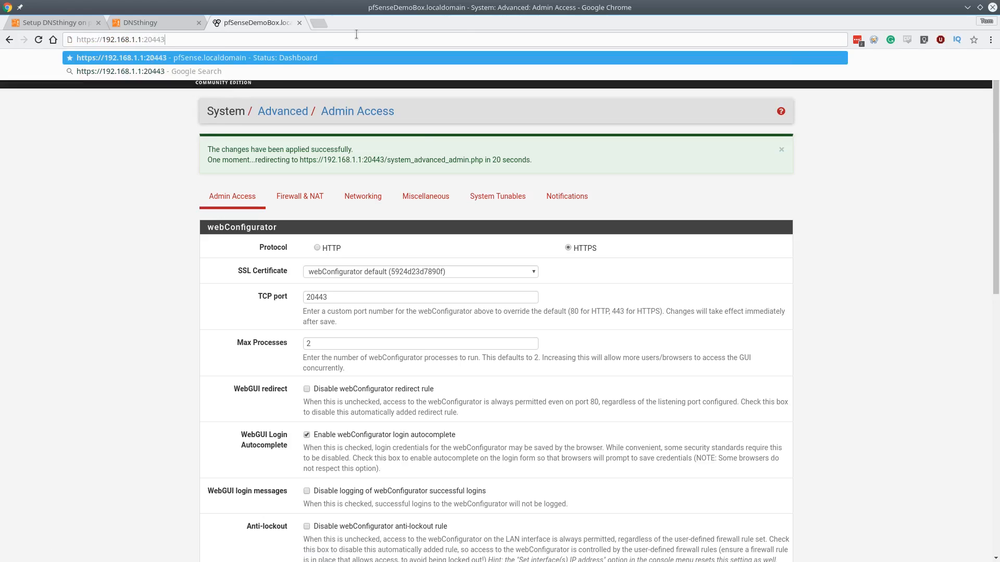
key("Return")
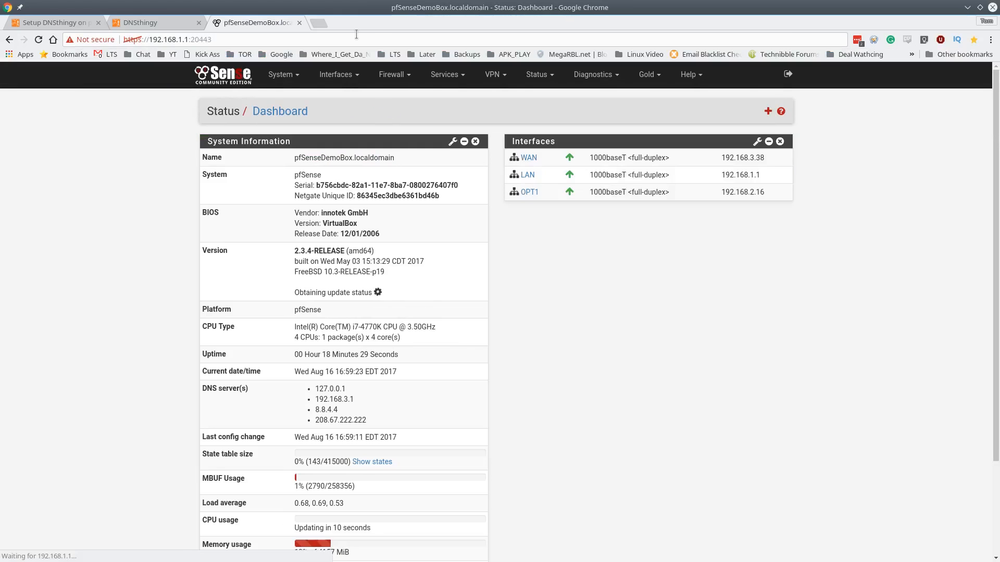
left_click(261, 39)
left_click(262, 40)
left_click(288, 77)
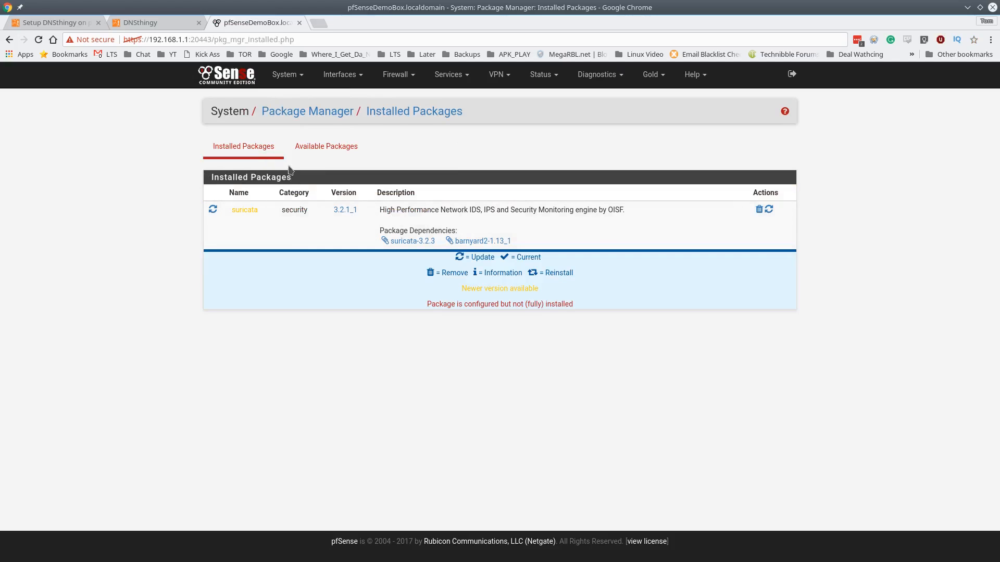
Search Available Packages for 'dns' and install the dnsthingy package, confirming the install
left_click(309, 149)
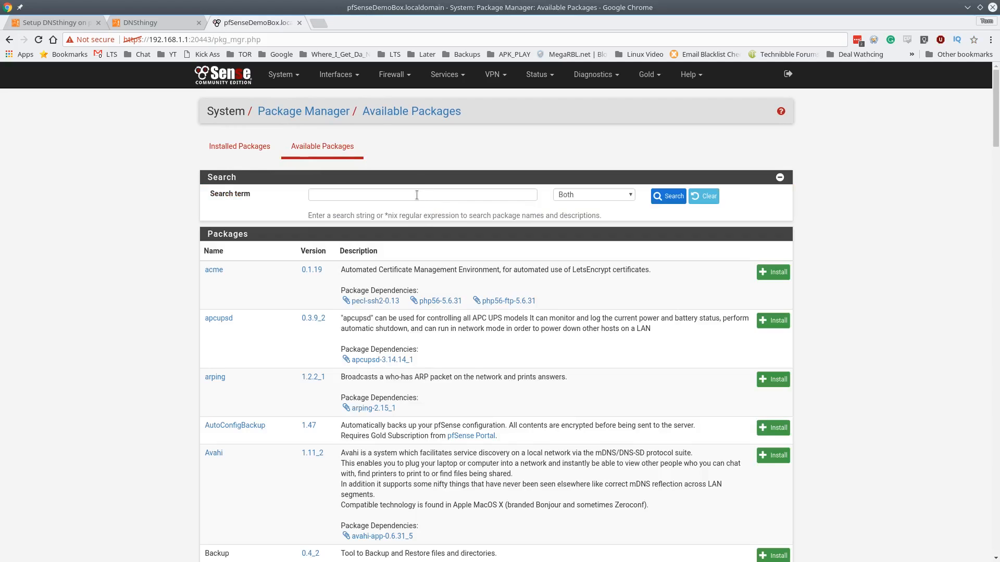
scroll(445, 313, "down", 8)
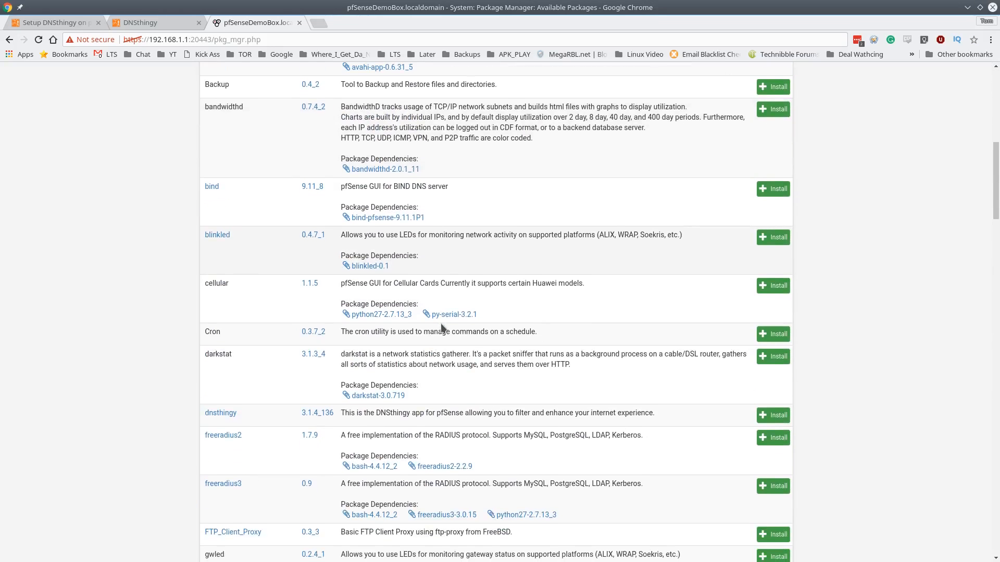
scroll(440, 321, "up", 10)
left_click(343, 191)
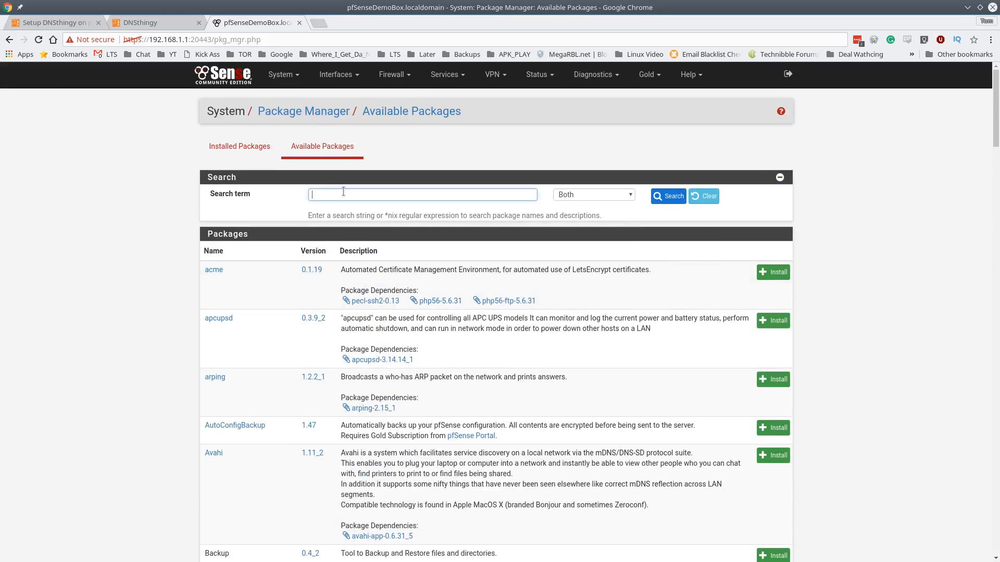
type("dns")
left_click(674, 196)
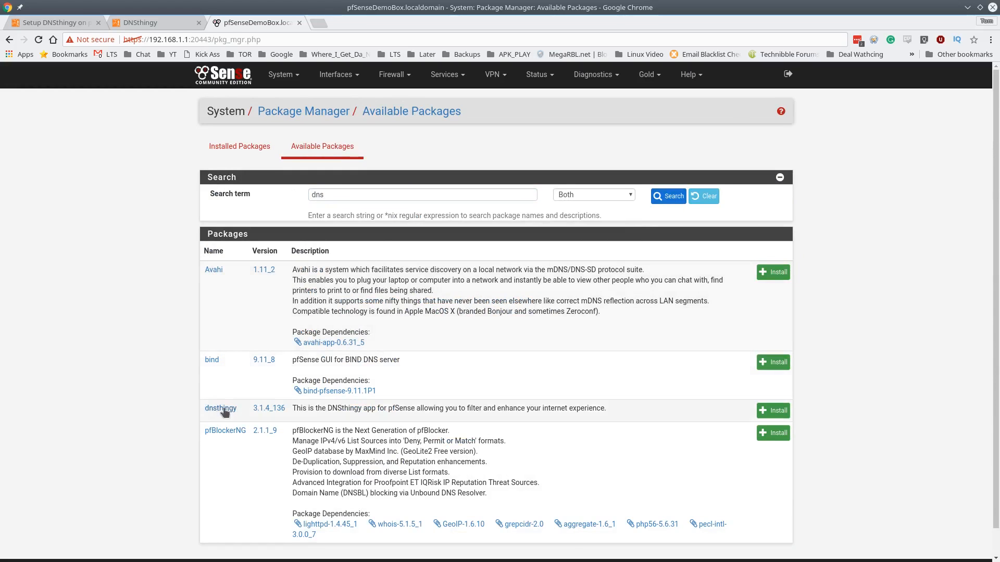
left_click(779, 411)
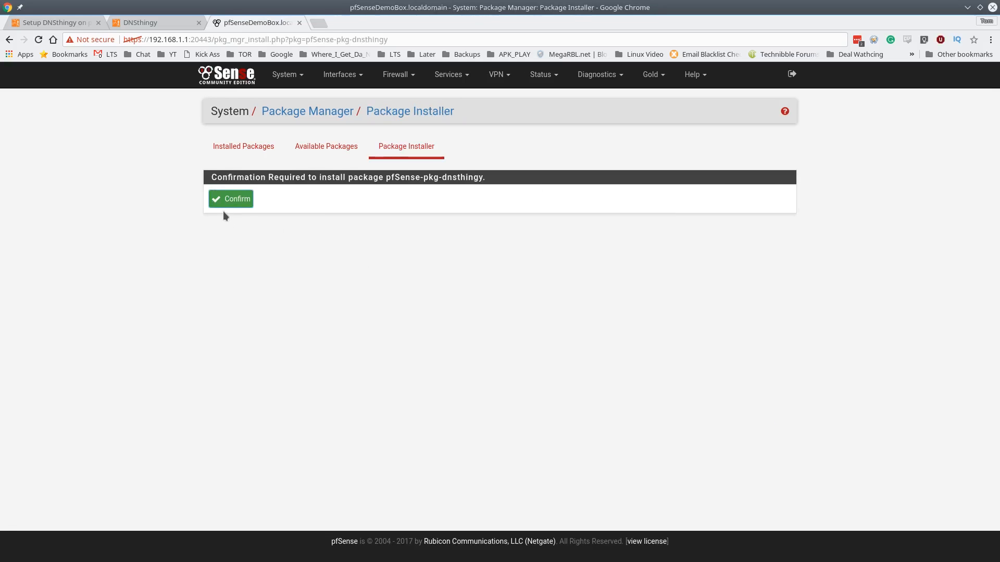
left_click(229, 201)
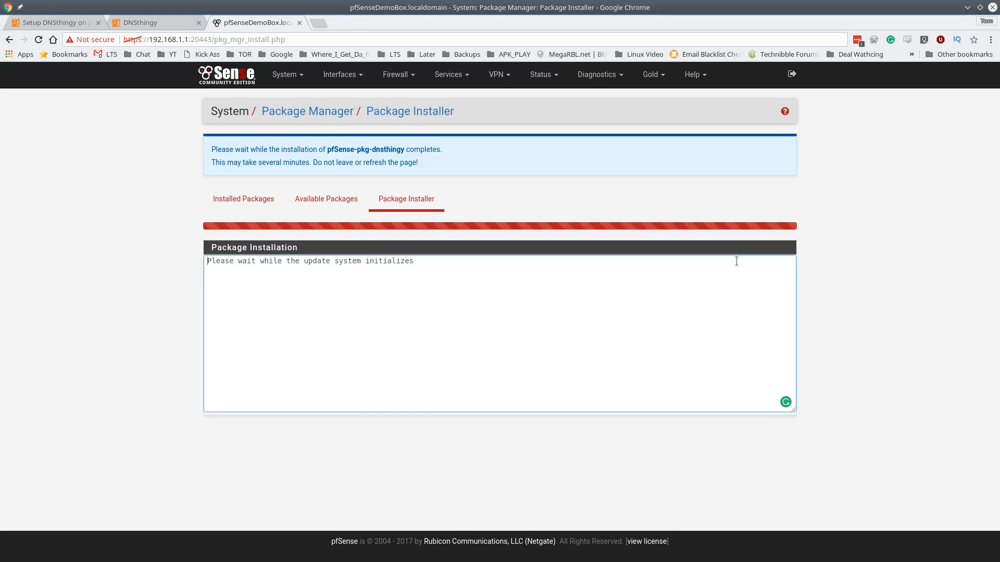
left_click(451, 75)
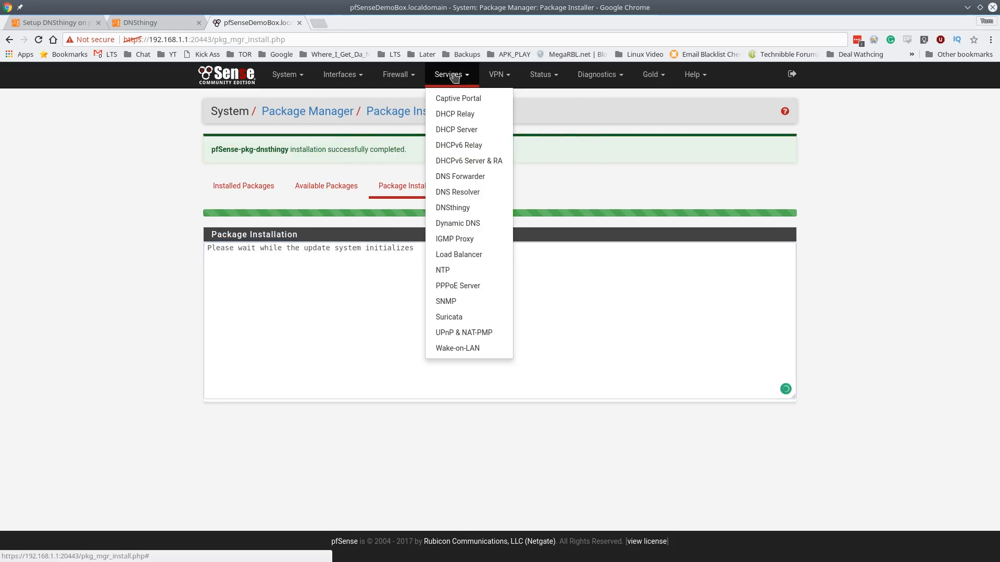
Save the DNSthingy Manager settings with the service enabled and apply the changes
left_click(453, 208)
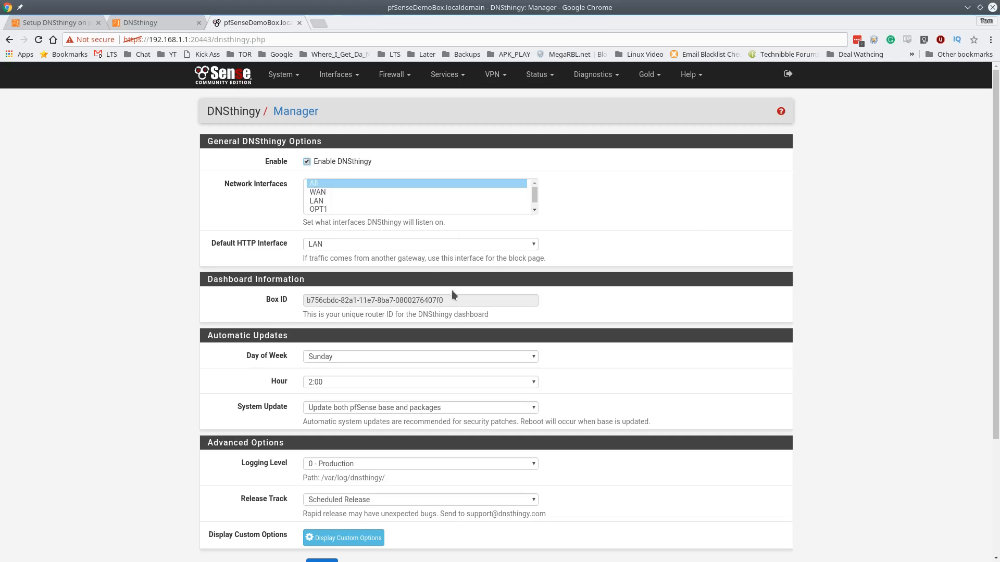
scroll(453, 295, "down", 3)
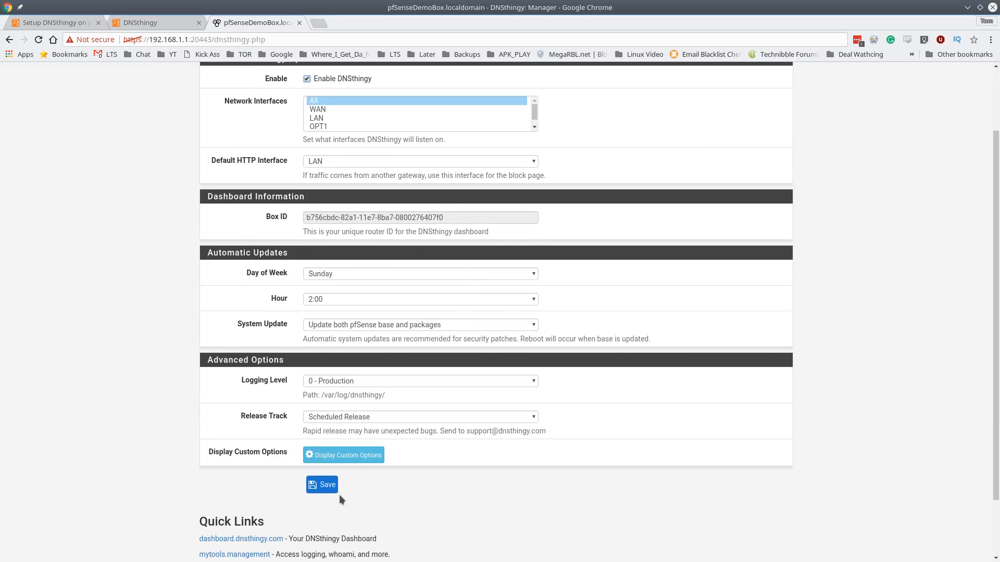
left_click(323, 491)
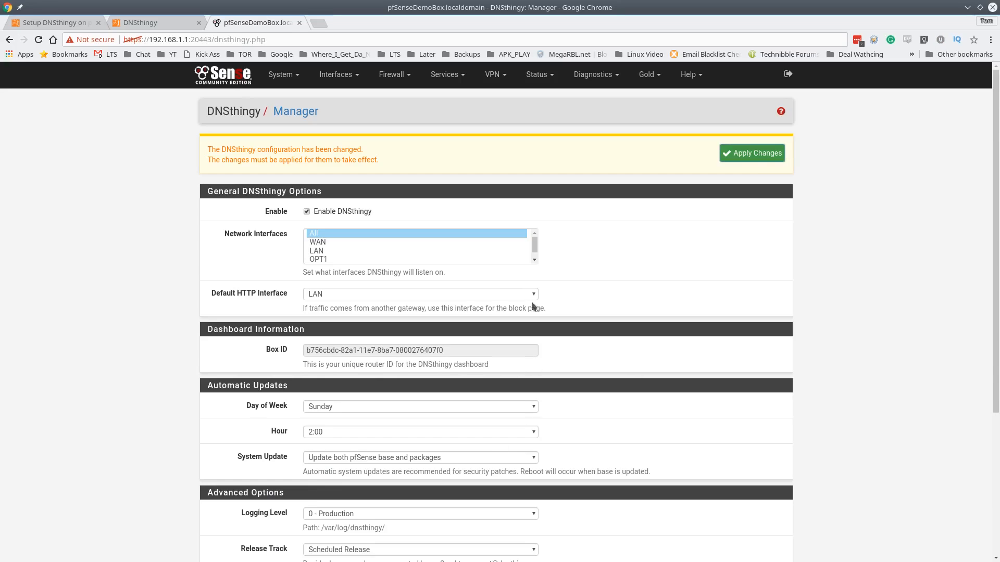
left_click(732, 154)
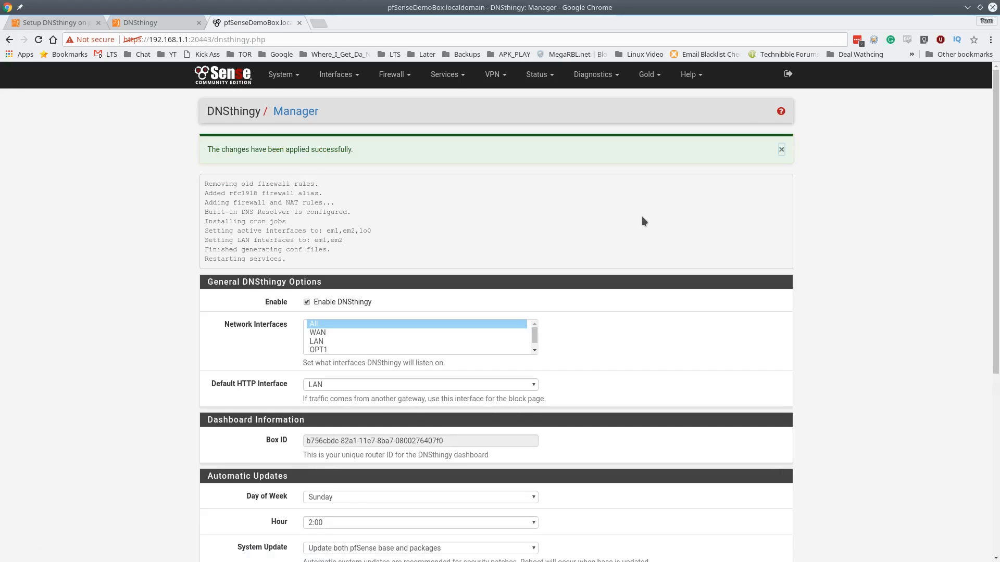
scroll(642, 217, "down", 4)
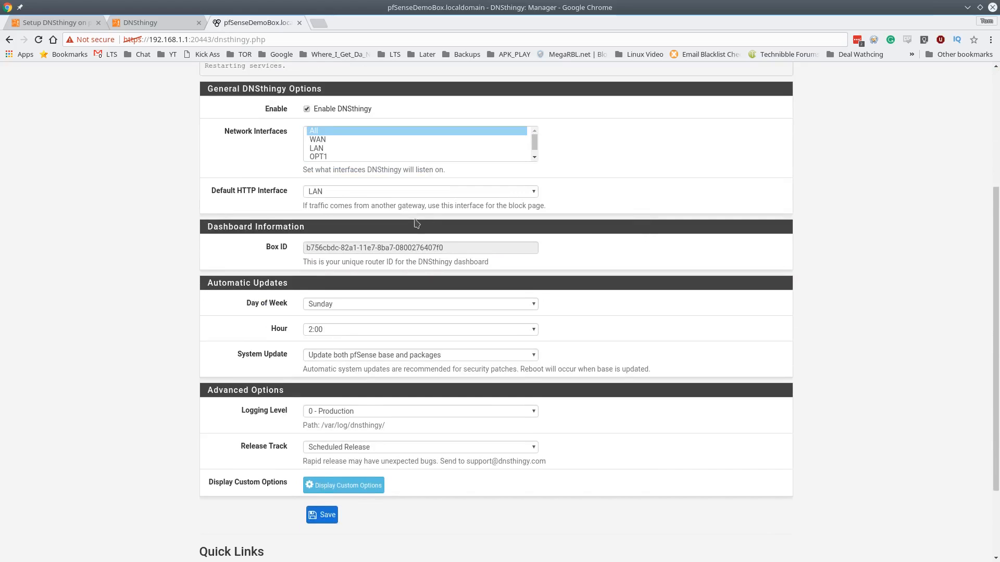
Copy the pfSense Box ID, paste it into the DNSthingy Router Box ID field, and add it
triple_click(335, 246)
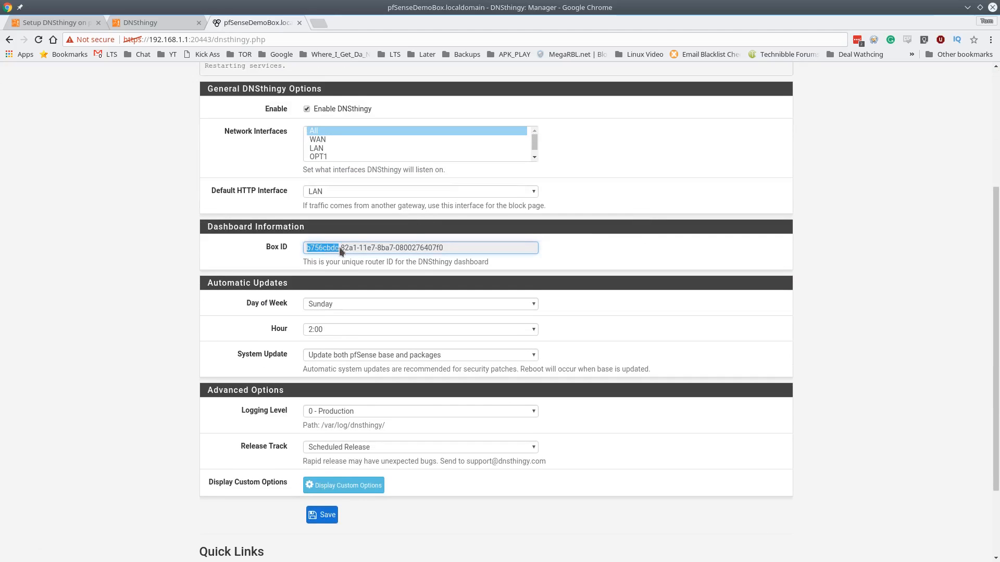
right_click(341, 248)
left_click(359, 254)
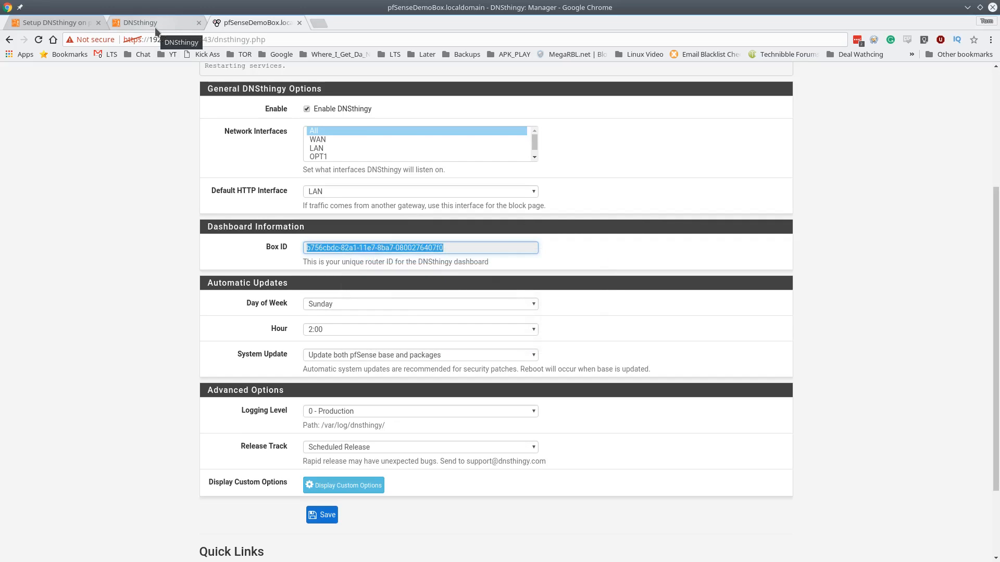
left_click(174, 24)
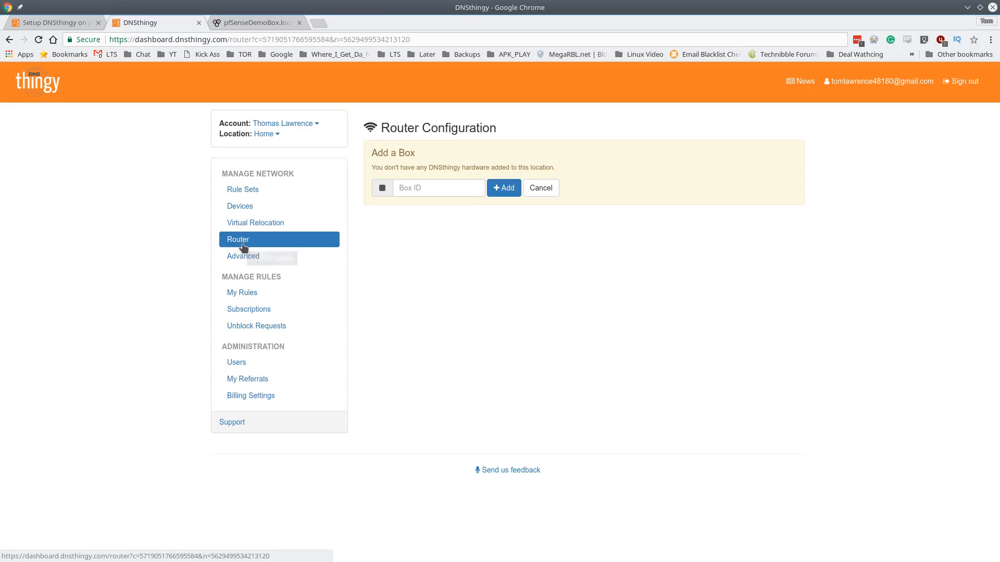
left_click(438, 185)
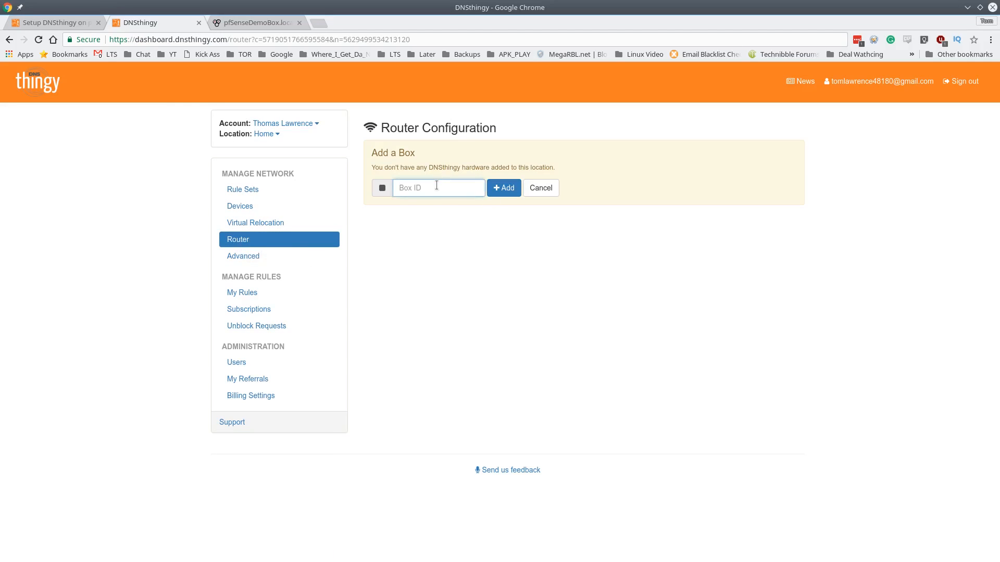
key("ctrl+v")
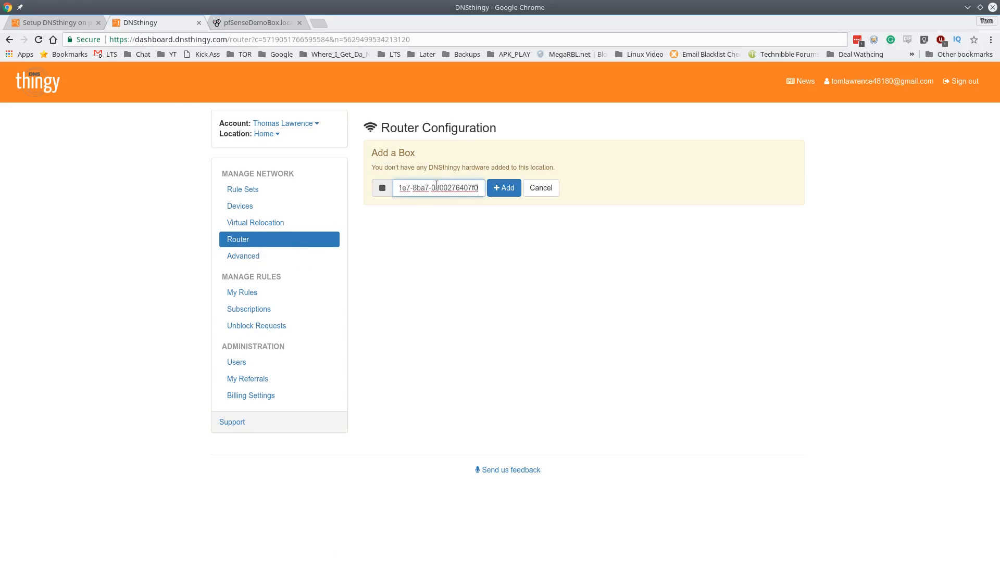
left_click(504, 193)
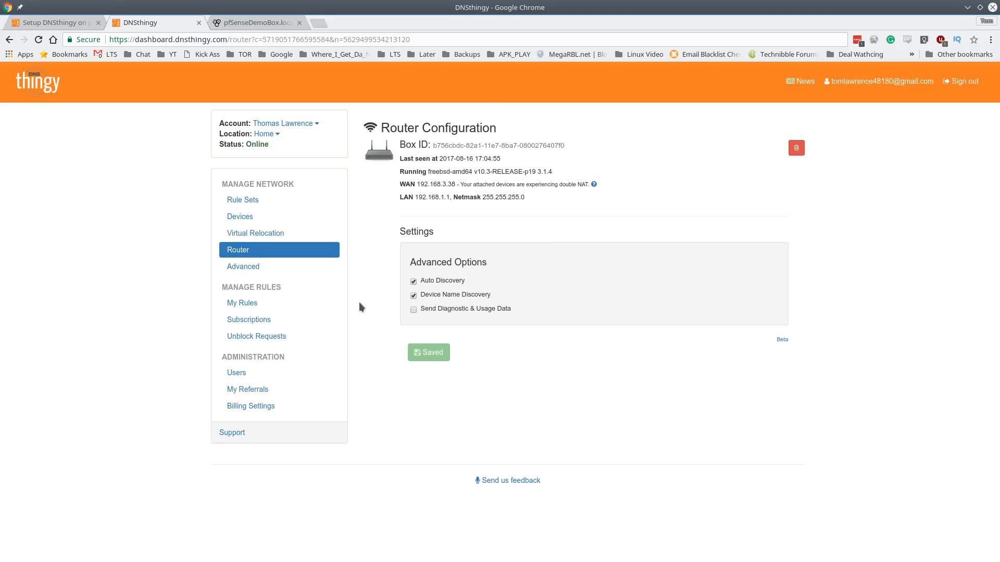
Review the Block the bad filters, including Force Safe Search Engines and Force YouTube Safety Mode
left_click(258, 203)
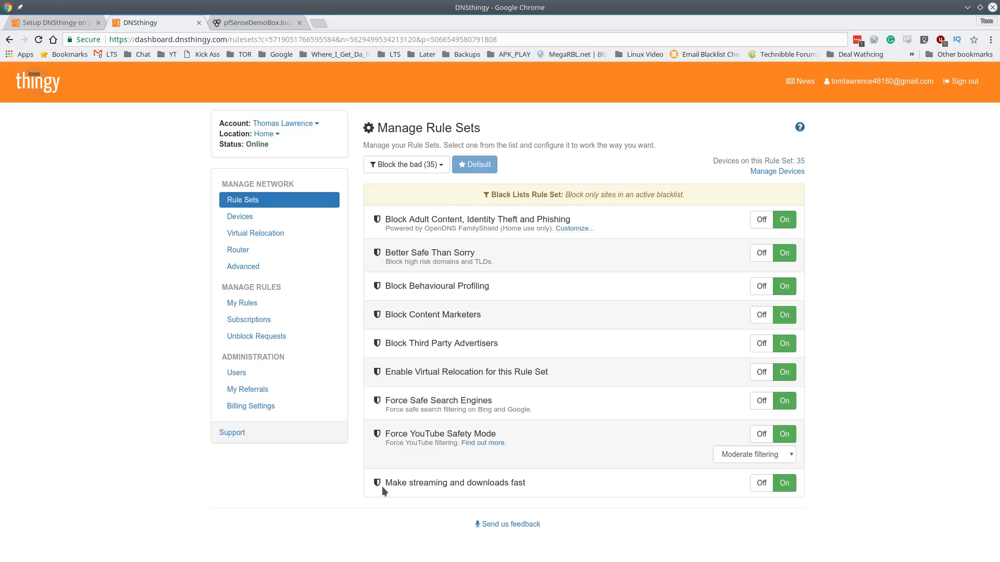
left_click_drag(383, 486, 538, 488)
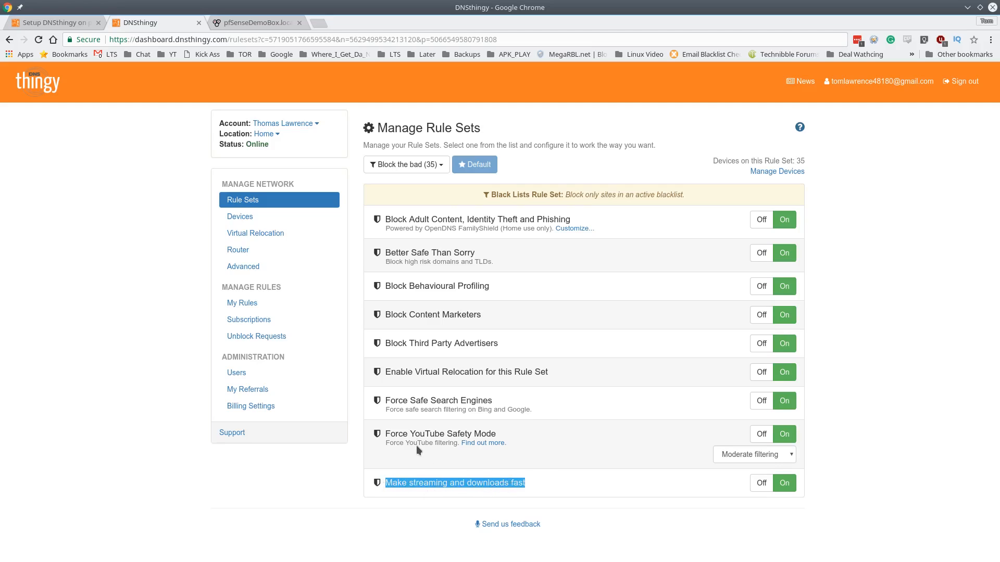
triple_click(423, 434)
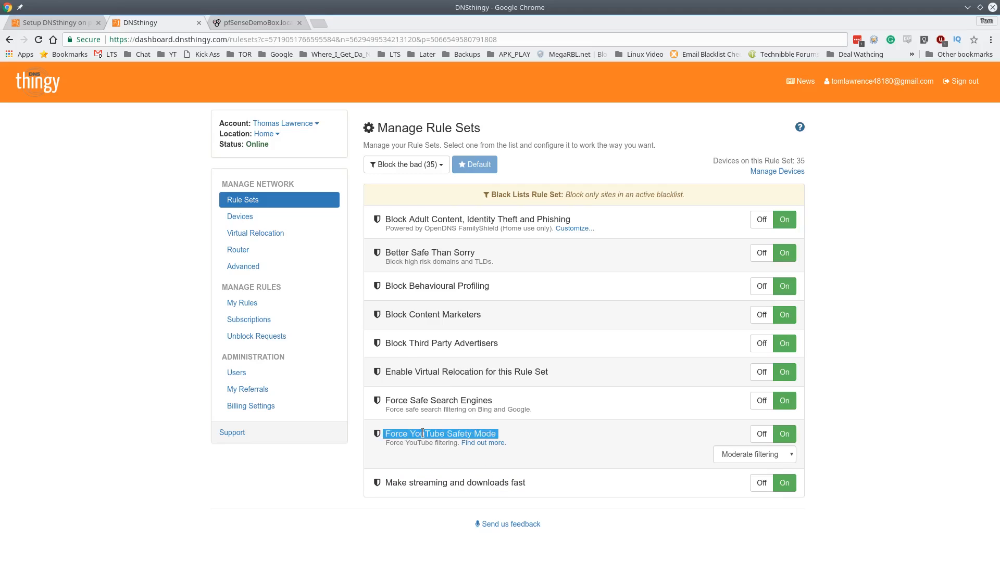
triple_click(437, 401)
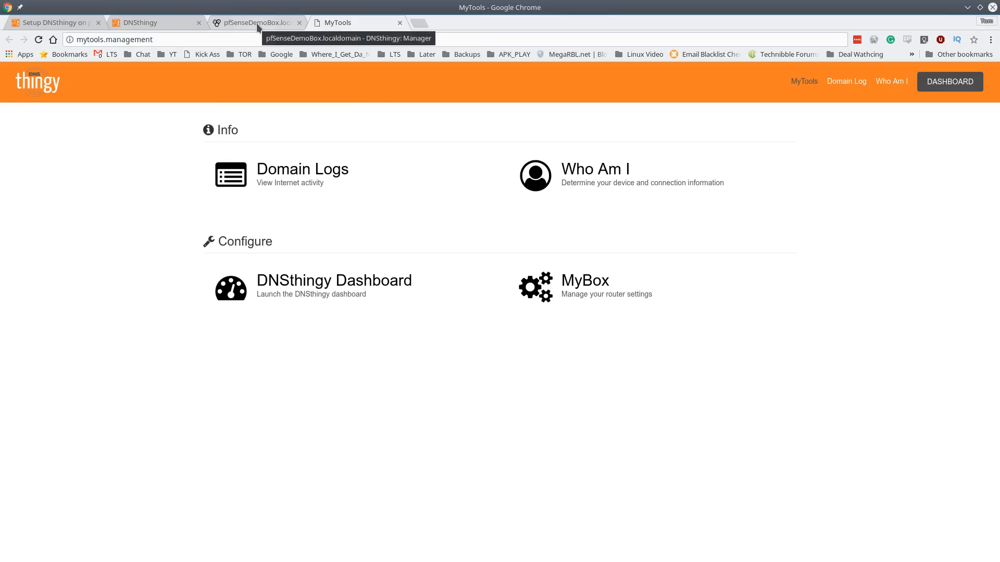
Open the dashboard.dnsthingy.com quick link from pfSense in a new tab
left_click(257, 26)
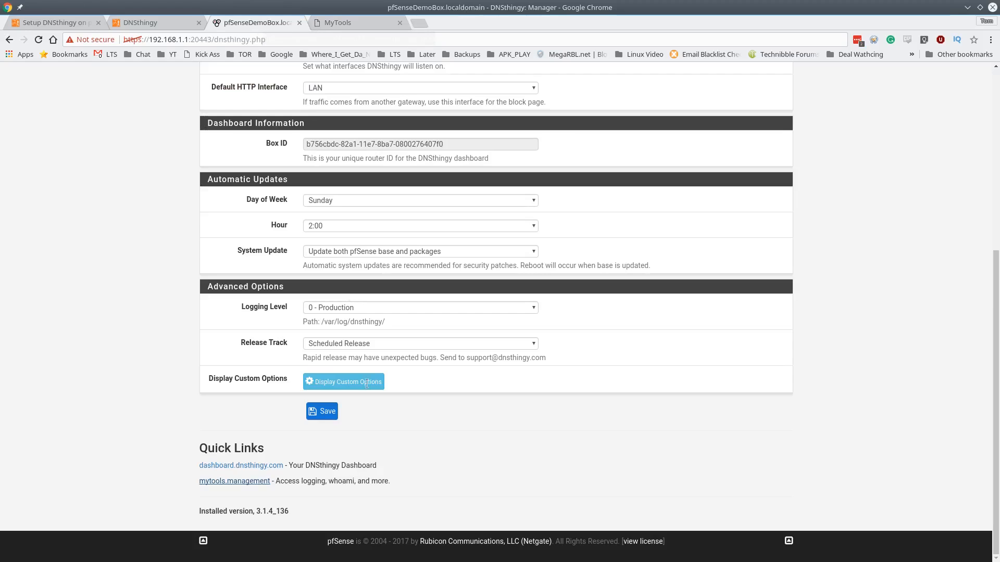
middle_click(230, 466)
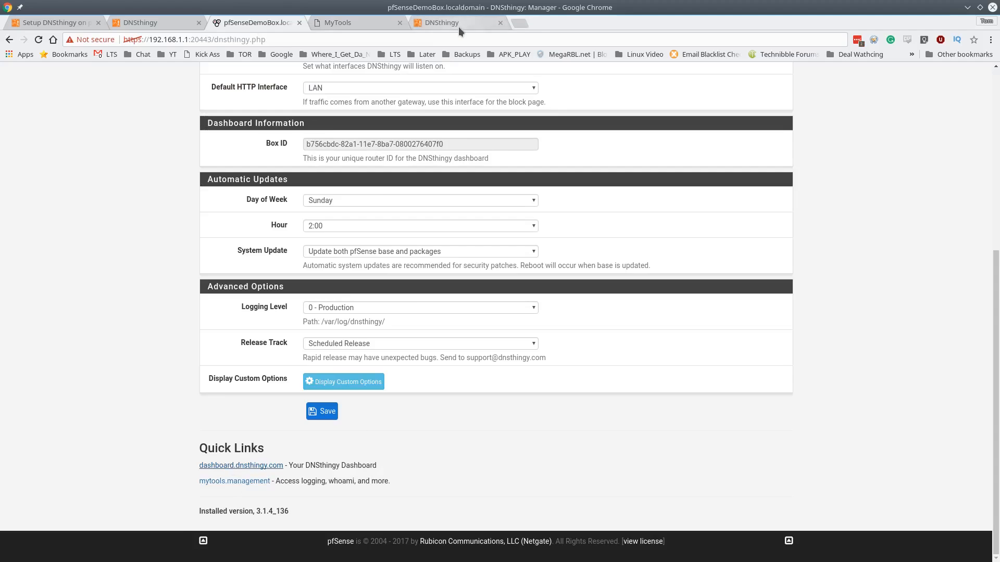
left_click(459, 27)
View MyTools Domain Logs, which reports this device isn't authorized, then return to pfSense
left_click(367, 24)
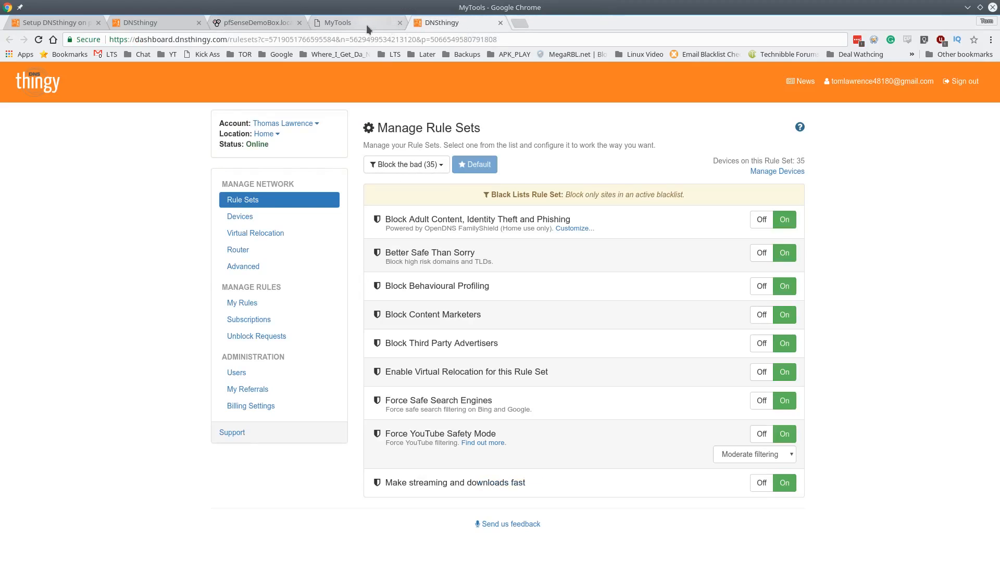
left_click(231, 24)
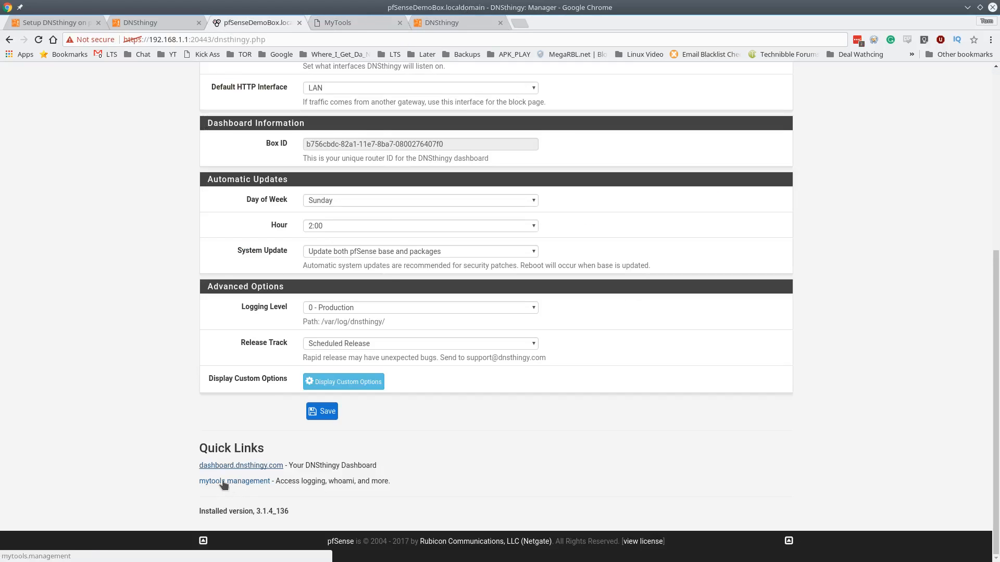
left_click(351, 22)
left_click(312, 178)
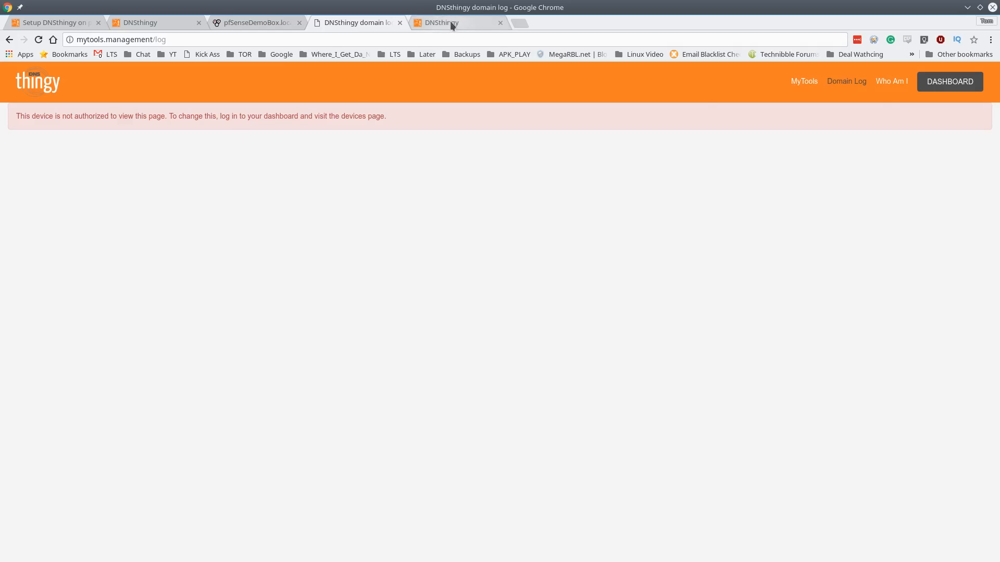
left_click(267, 21)
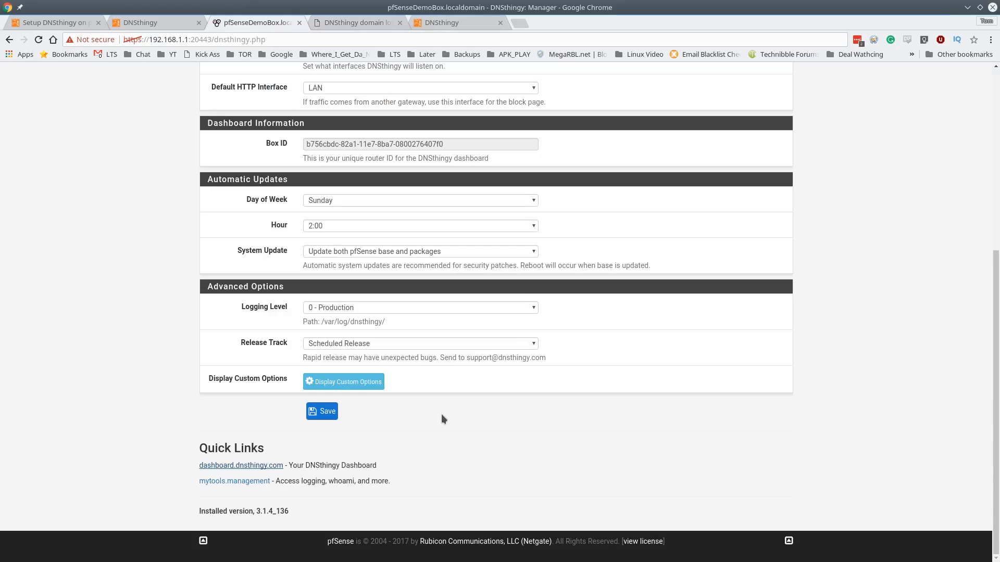
List the dashboard's managed devices and expand the Block the bad group
left_click(441, 22)
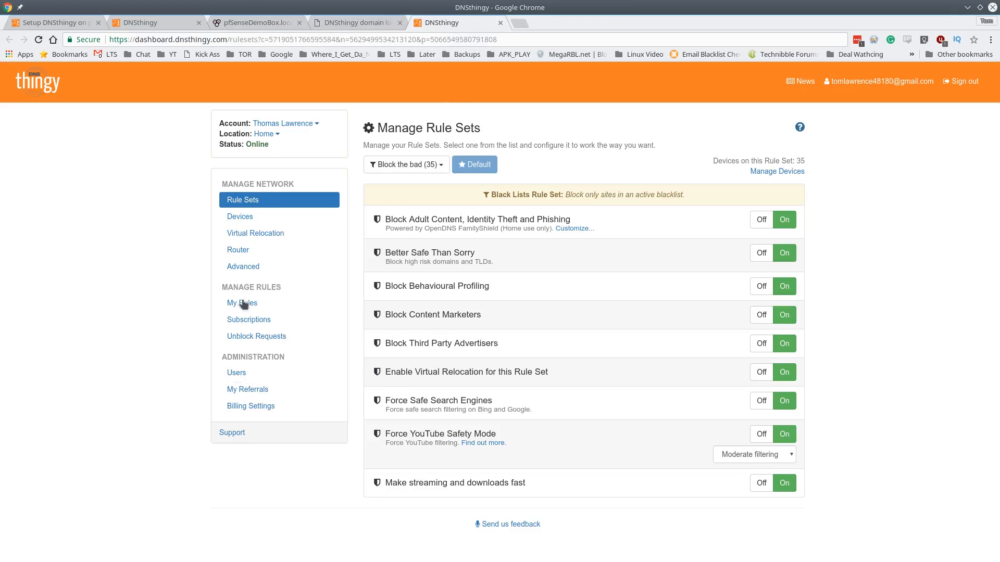
left_click(241, 219)
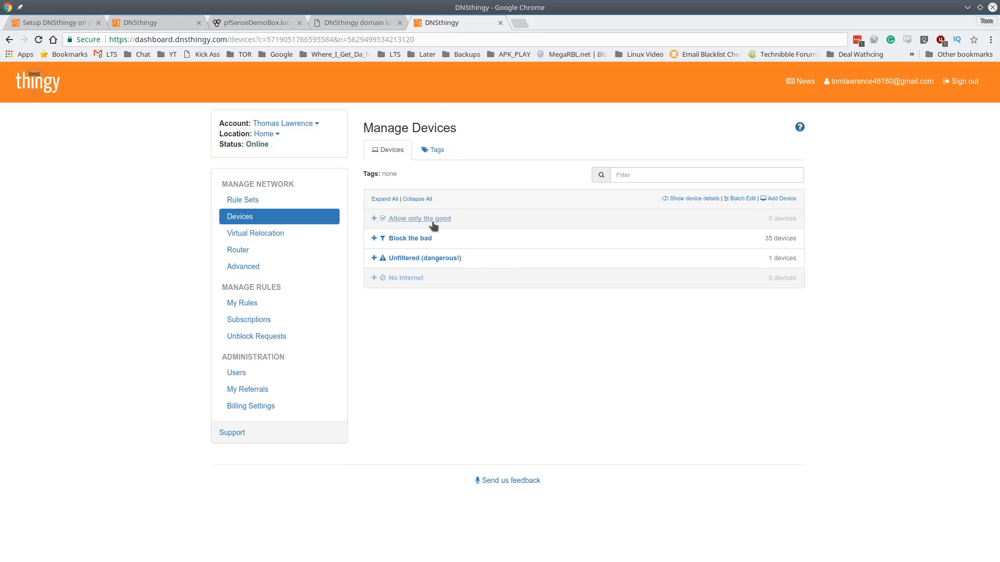
left_click(425, 239)
left_click_drag(997, 243, 995, 406)
scroll(993, 427, "down", 5)
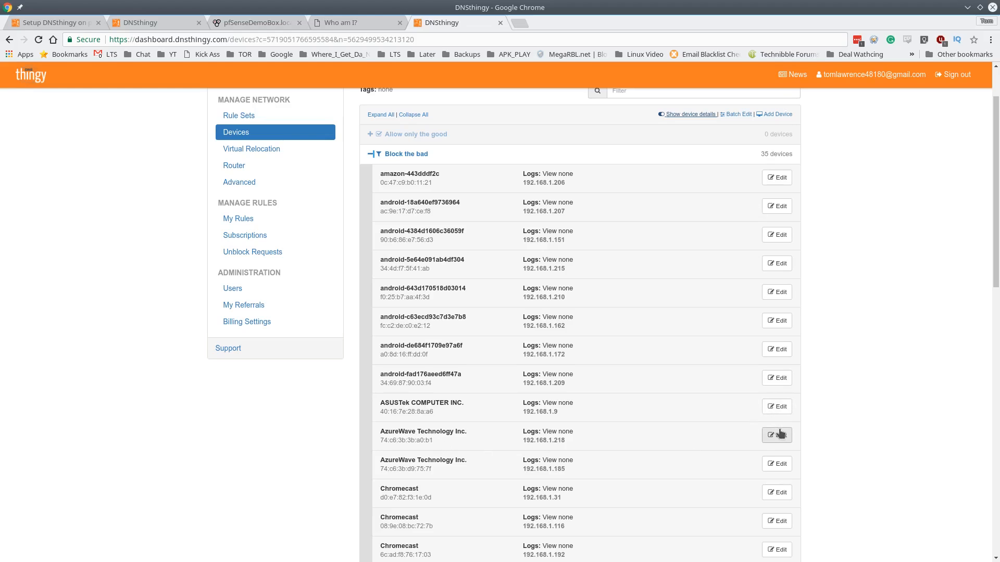
Set the ASUSTek COMPUTER INC. device's Logs access to View all and save it
left_click(778, 409)
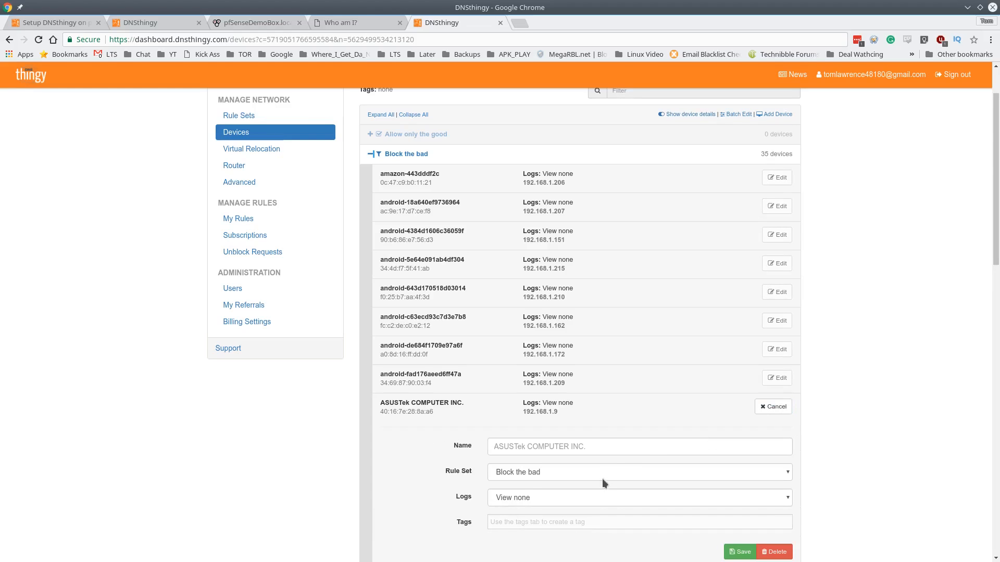
left_click(514, 499)
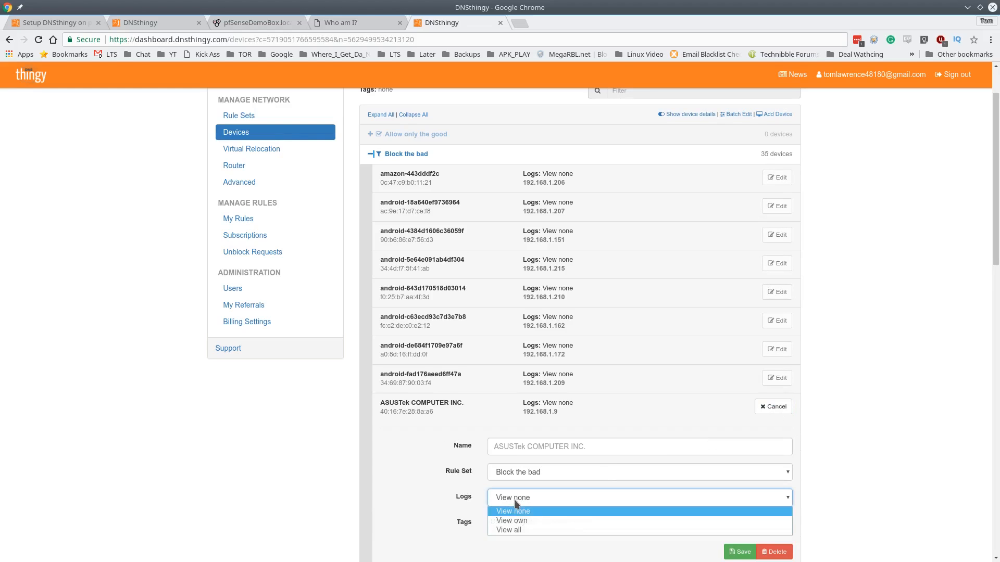
left_click(527, 529)
left_click(739, 552)
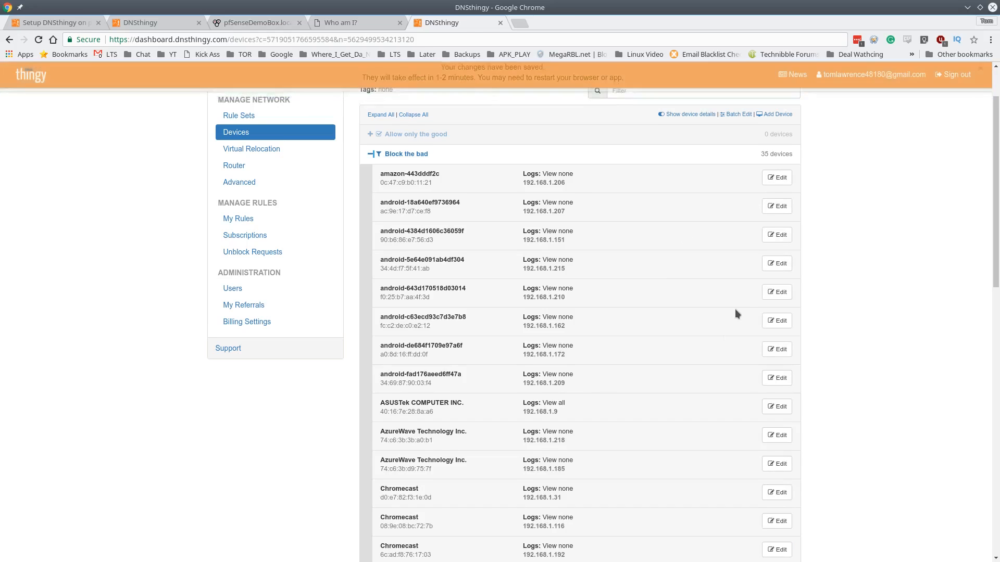
scroll(723, 348, "down", 2)
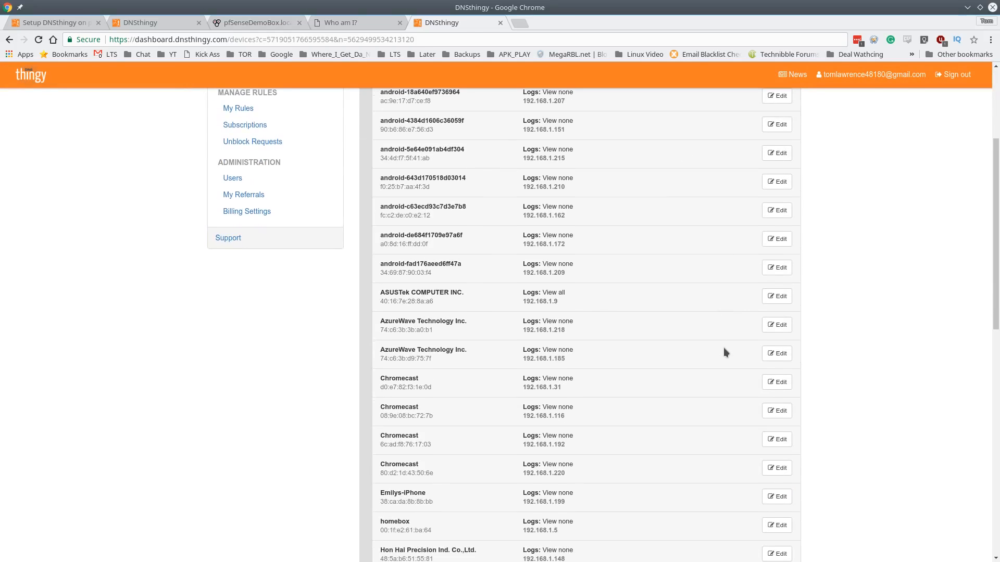
scroll(703, 338, "down", 4)
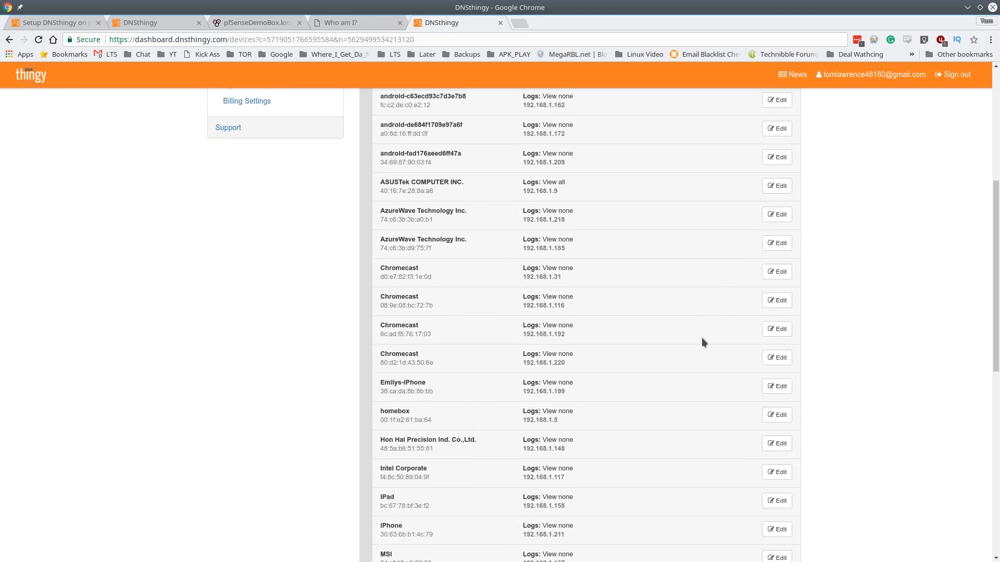
scroll(703, 346, "down", 2)
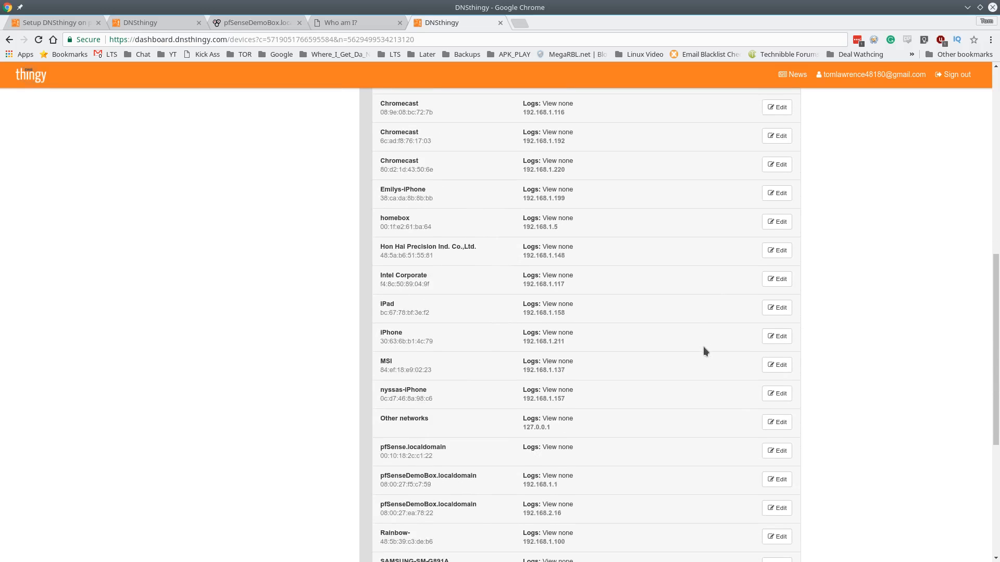
scroll(700, 350, "down", 2)
scroll(642, 348, "down", 3)
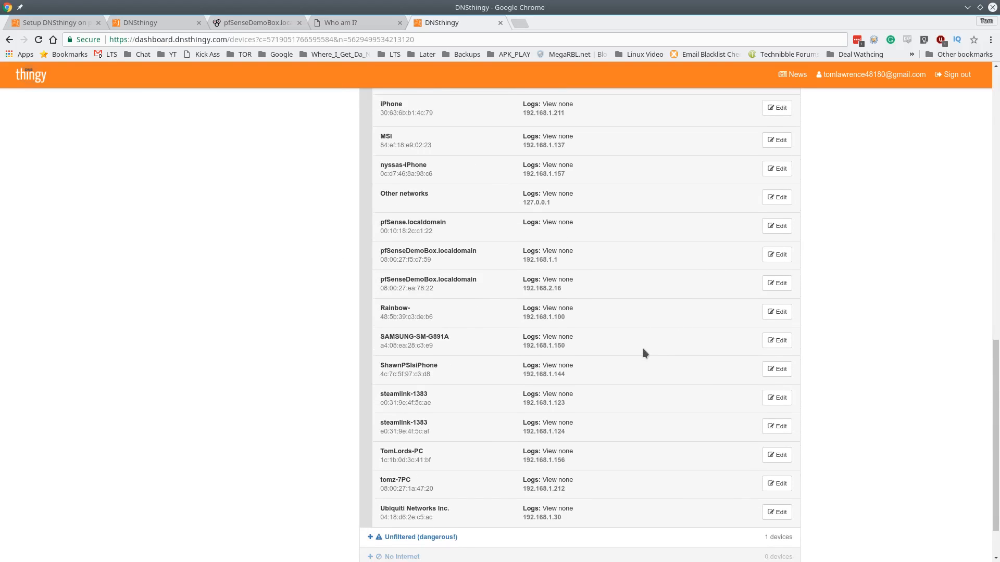
scroll(641, 346, "up", 3)
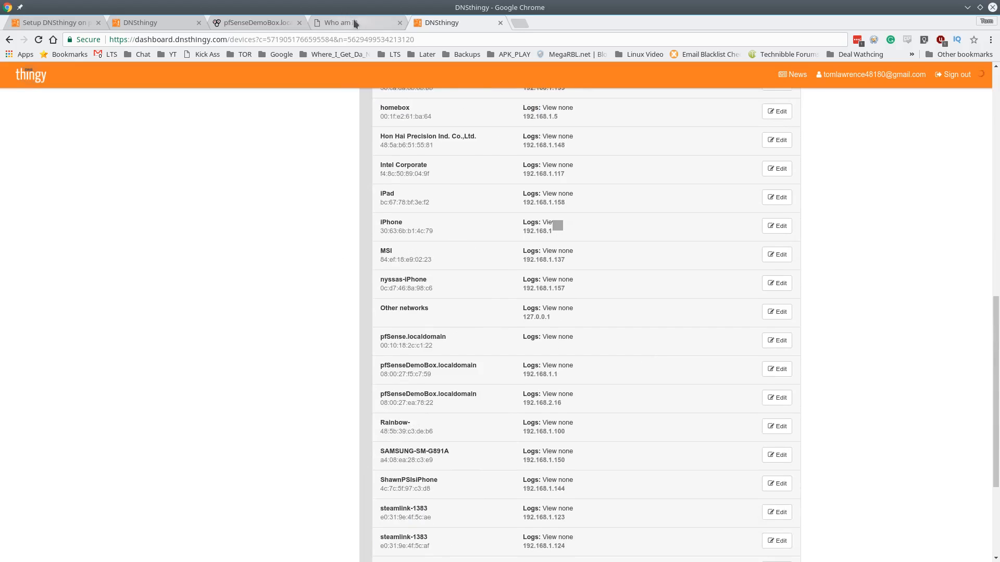
Open the MyTools domain log and reload it now that access is granted
left_click(354, 20)
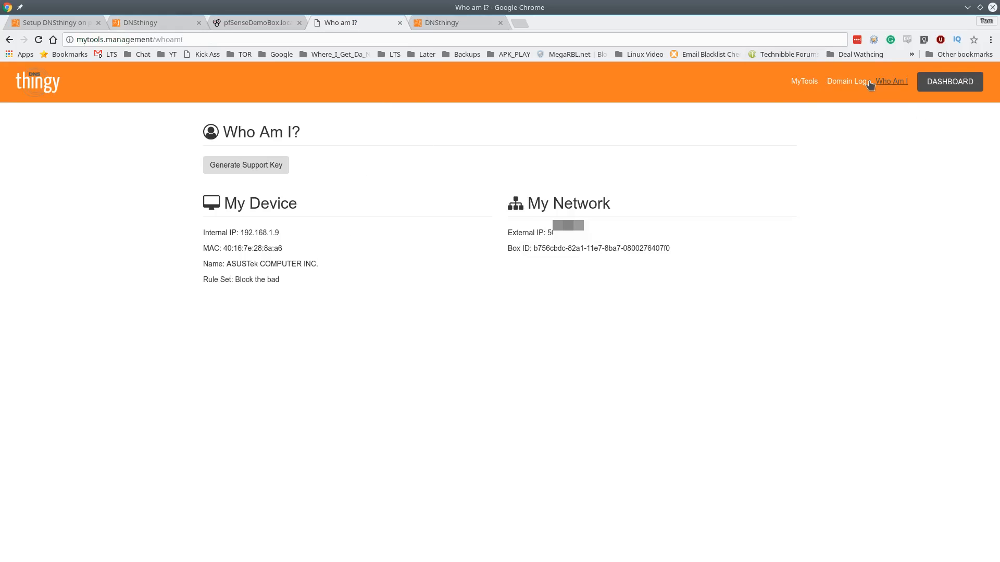
left_click(844, 82)
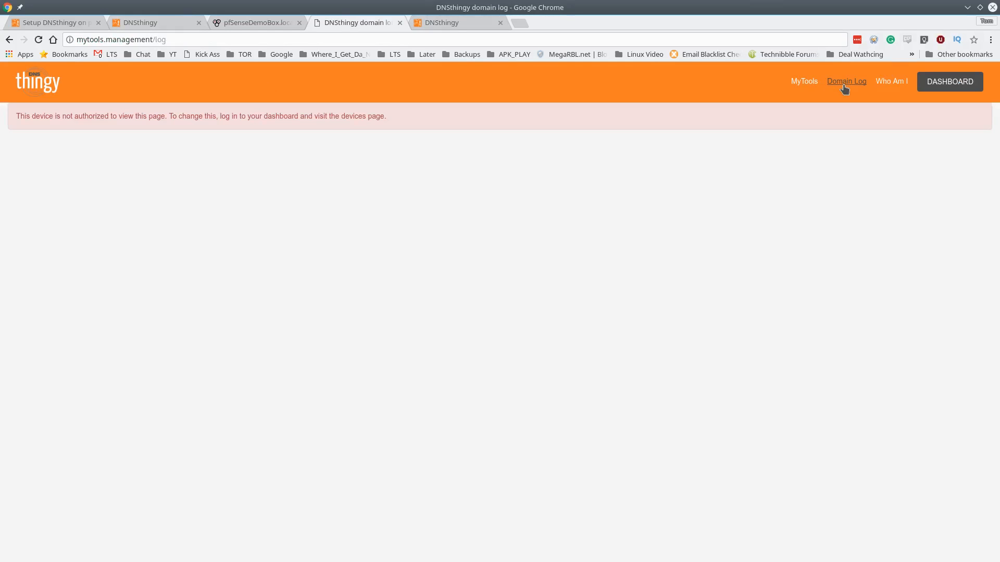
left_click(38, 39)
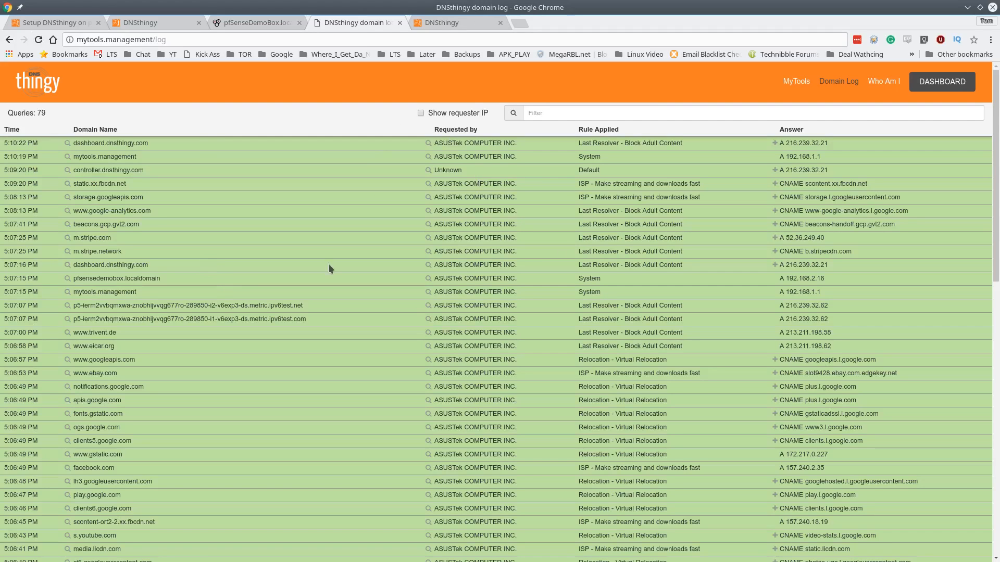
left_click(222, 40)
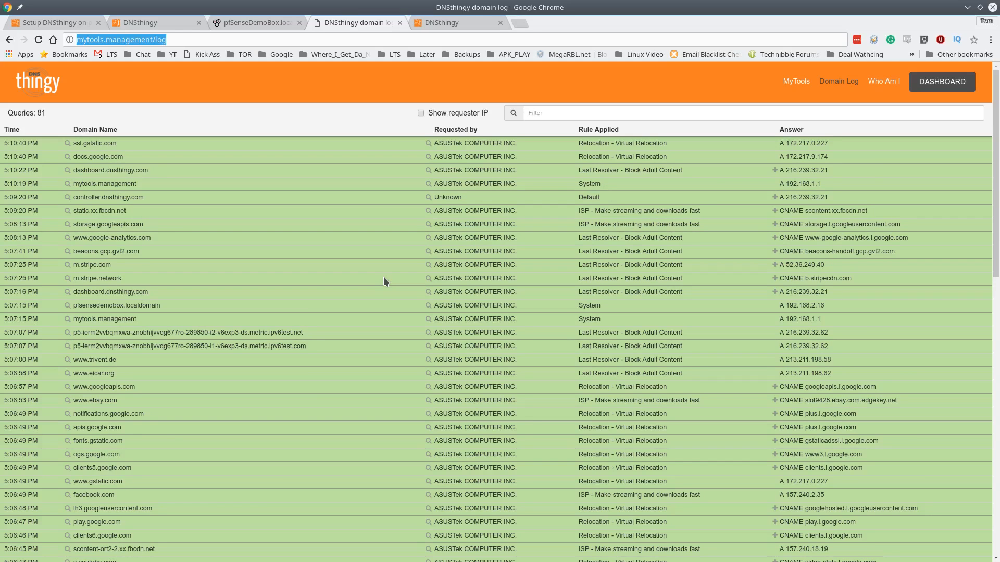
Refresh the log and review the orange pornhub.com lookups blocked by BL - Block Ads
scroll(386, 137, "down", 5)
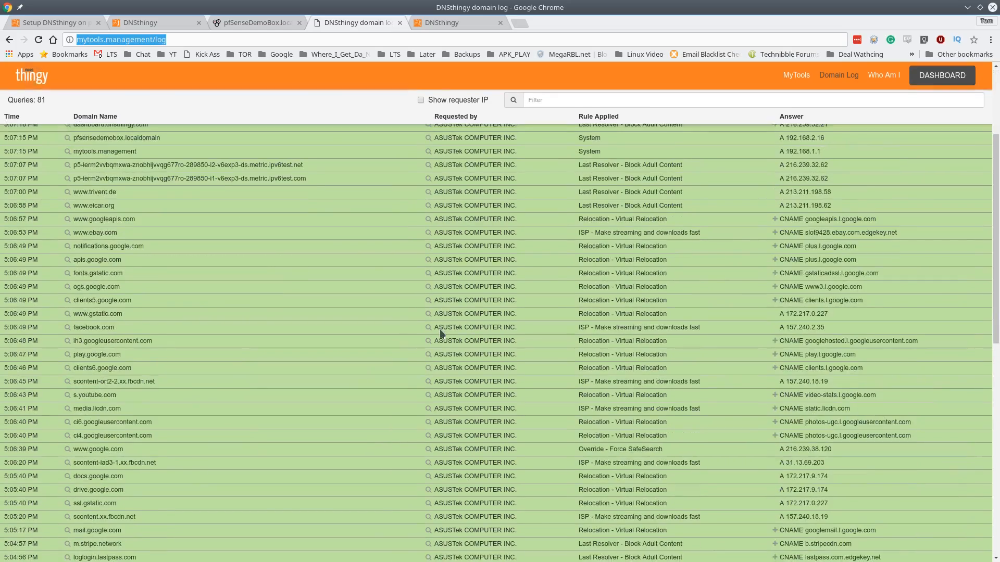
scroll(445, 365, "up", 4)
scroll(445, 365, "up", 1)
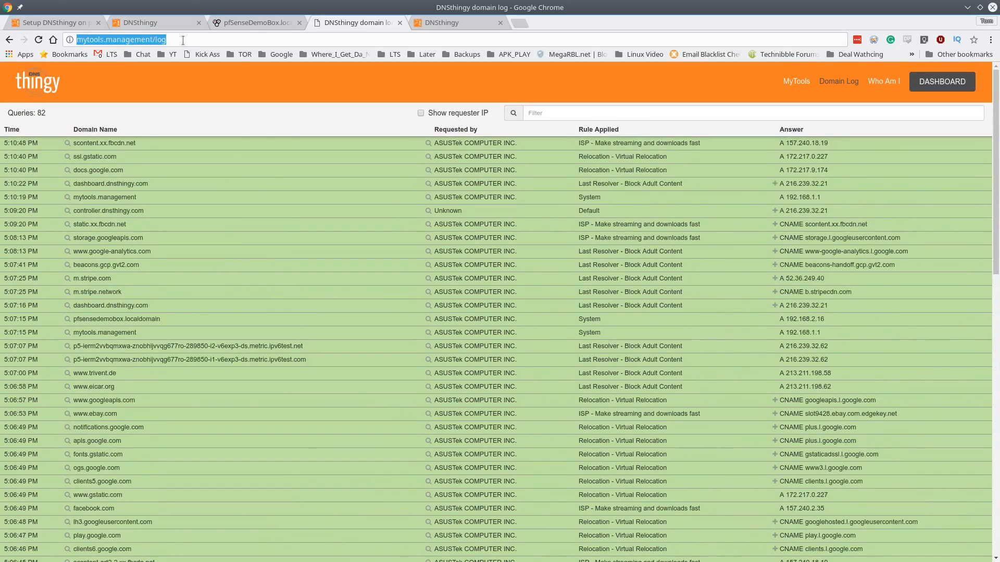
left_click(183, 40)
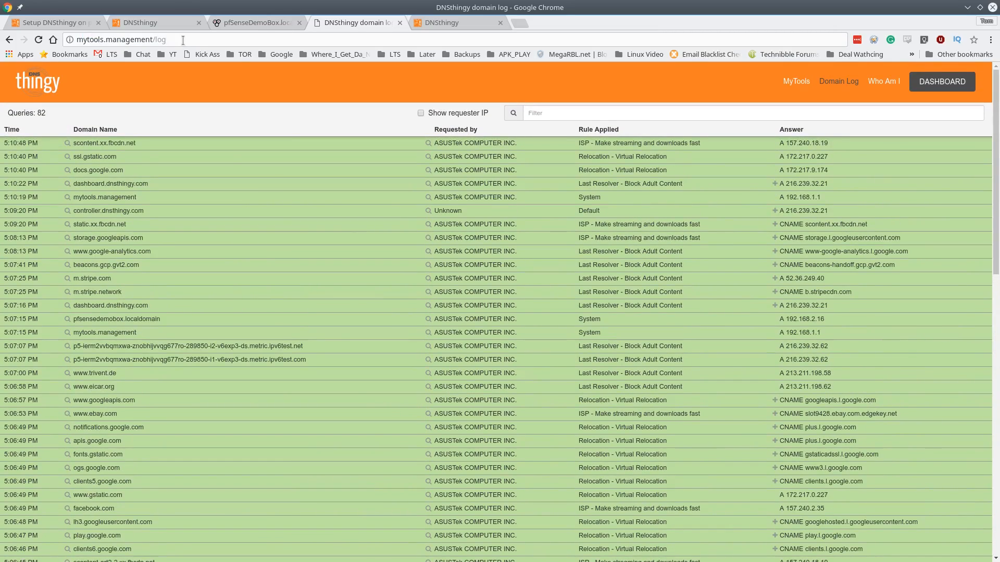
scroll(277, 241, "down", 8)
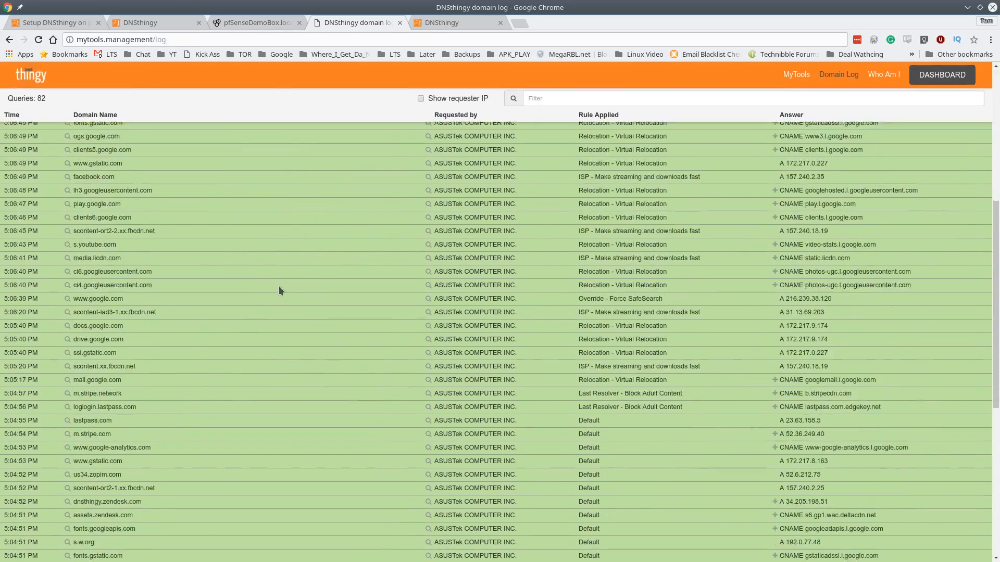
scroll(293, 365, "down", 5)
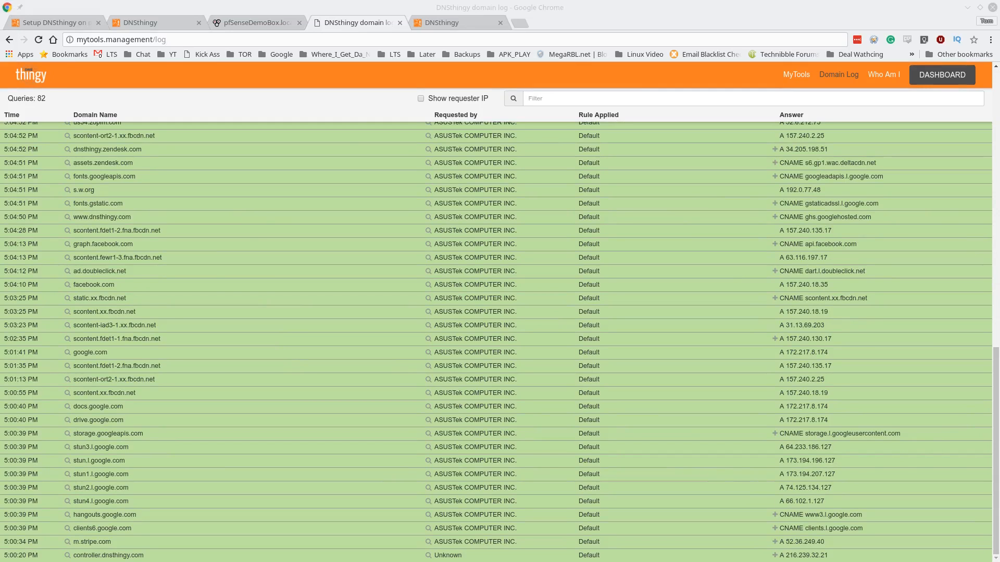
scroll(319, 174, "up", 10)
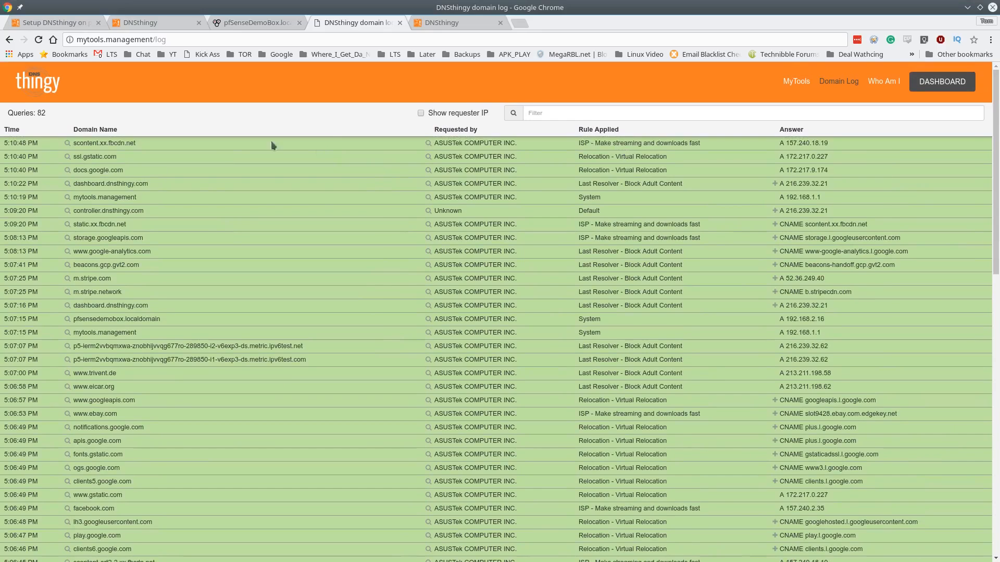
scroll(317, 223, "down", 3)
scroll(317, 223, "up", 3)
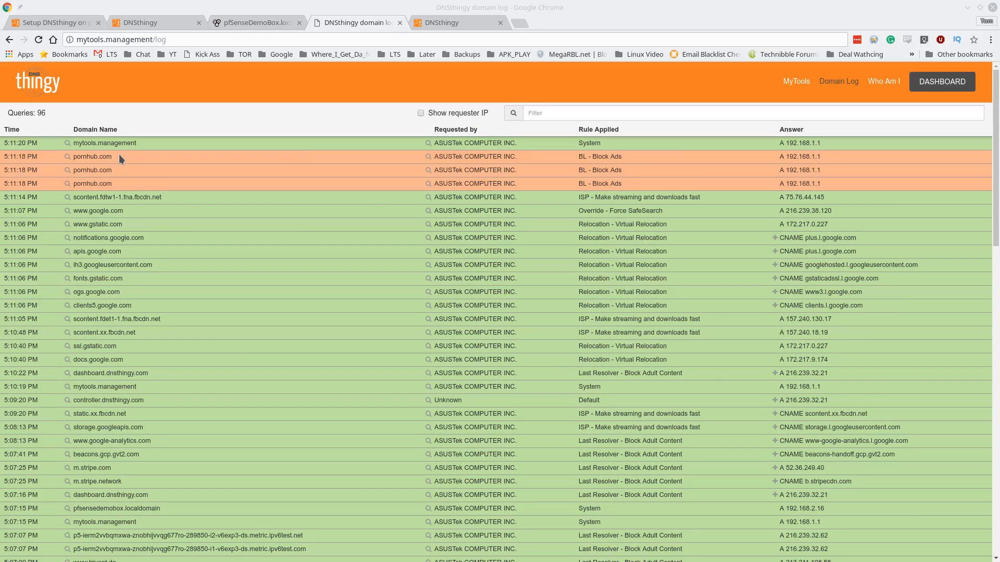
left_click_drag(0, 156, 567, 78)
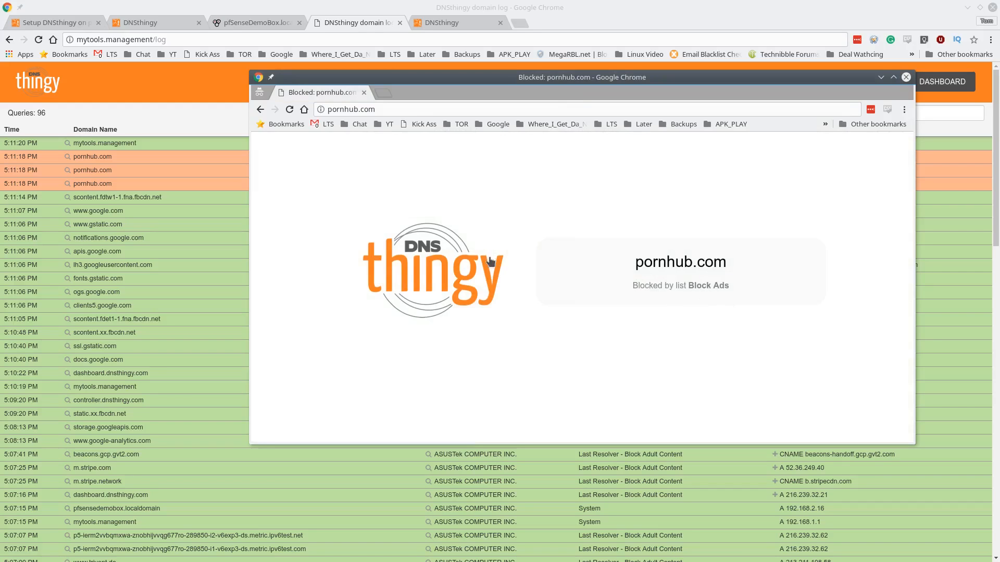
left_click_drag(513, 81, 0, 146)
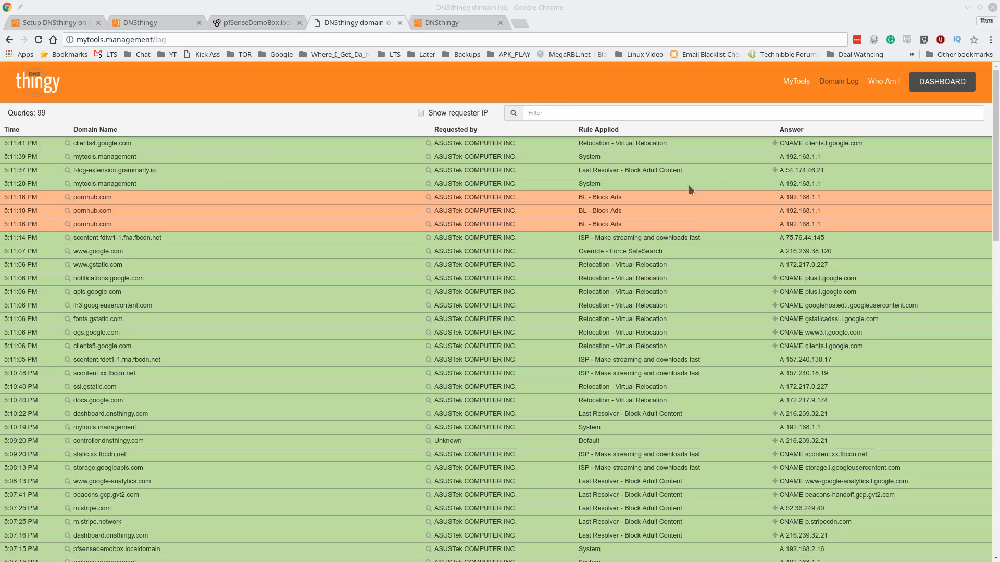
scroll(147, 249, "down", 5)
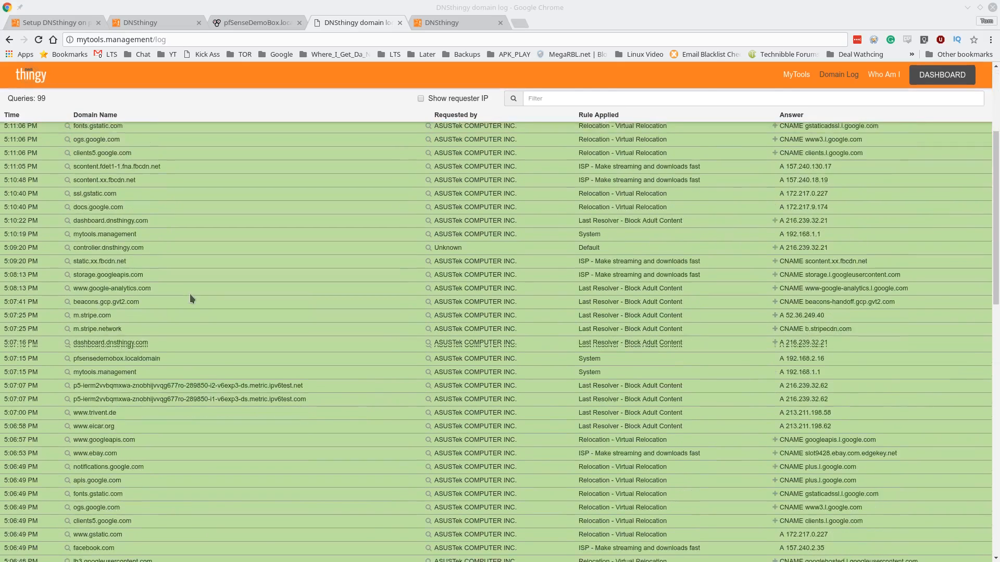
scroll(193, 318, "down", 3)
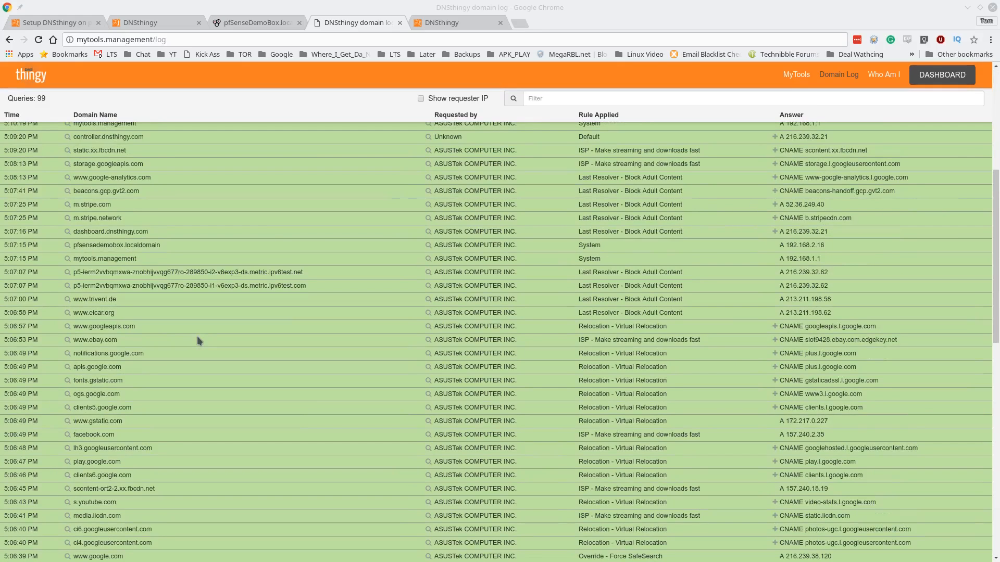
scroll(197, 338, "down", 2)
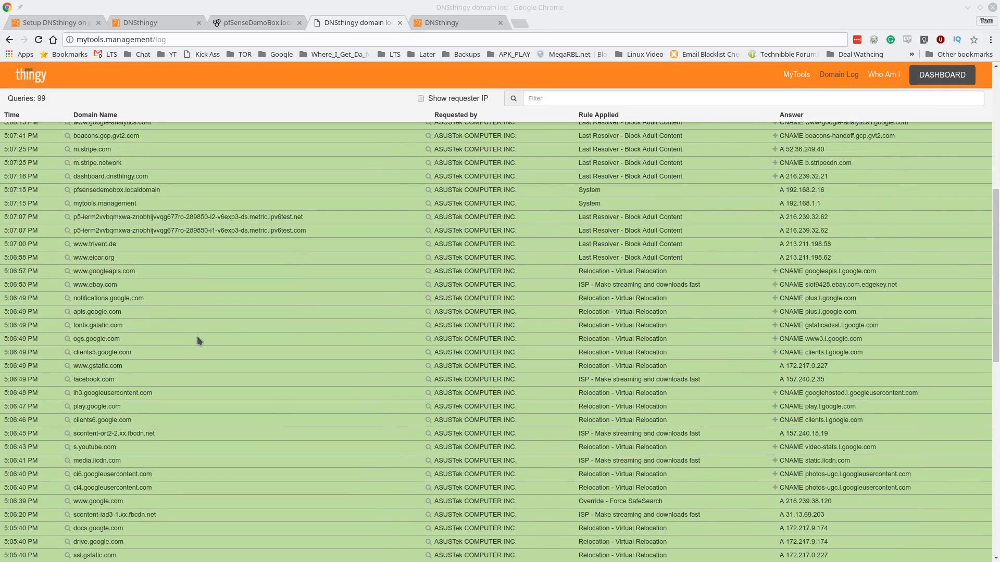
scroll(197, 336, "up", 7)
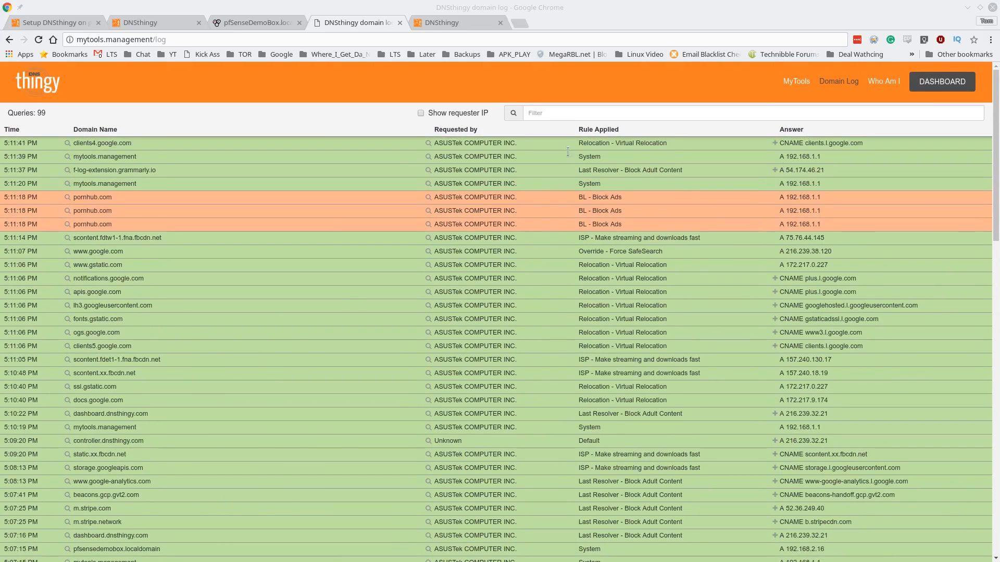
Filter the domain log to the pornhub.com rows, then check pfSense's Logging Level options
left_click(66, 196)
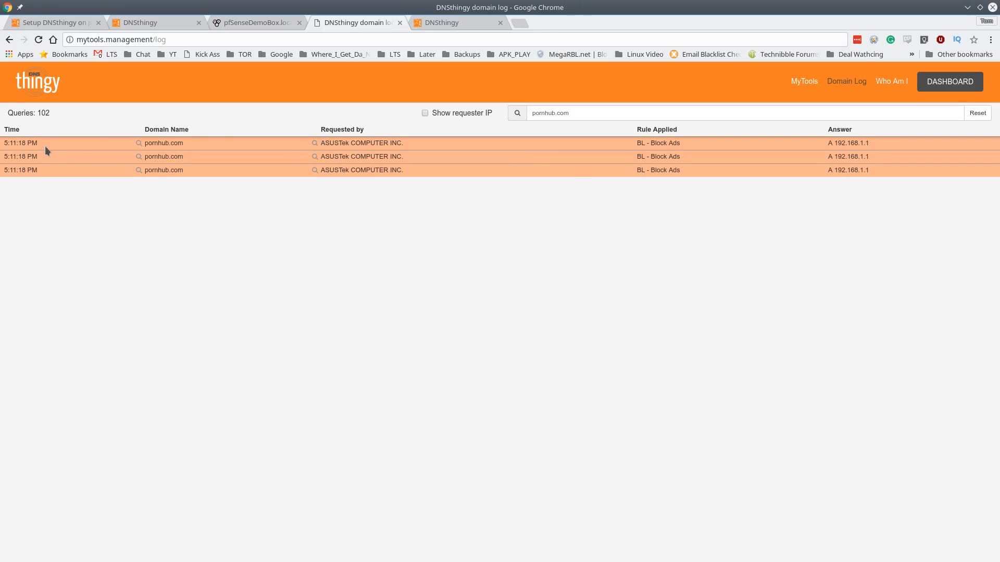
left_click_drag(835, 143, 853, 143)
left_click(257, 21)
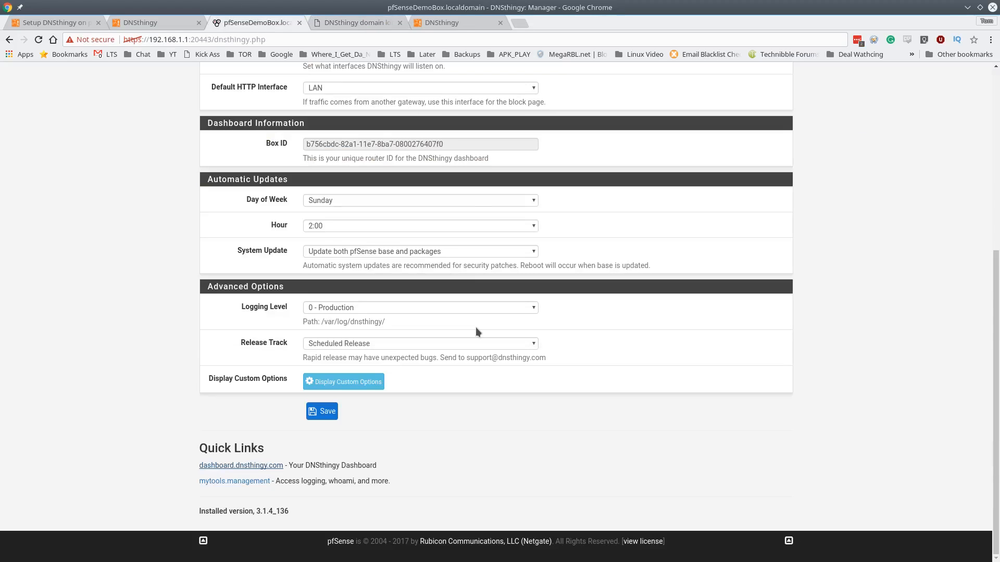
left_click(388, 310)
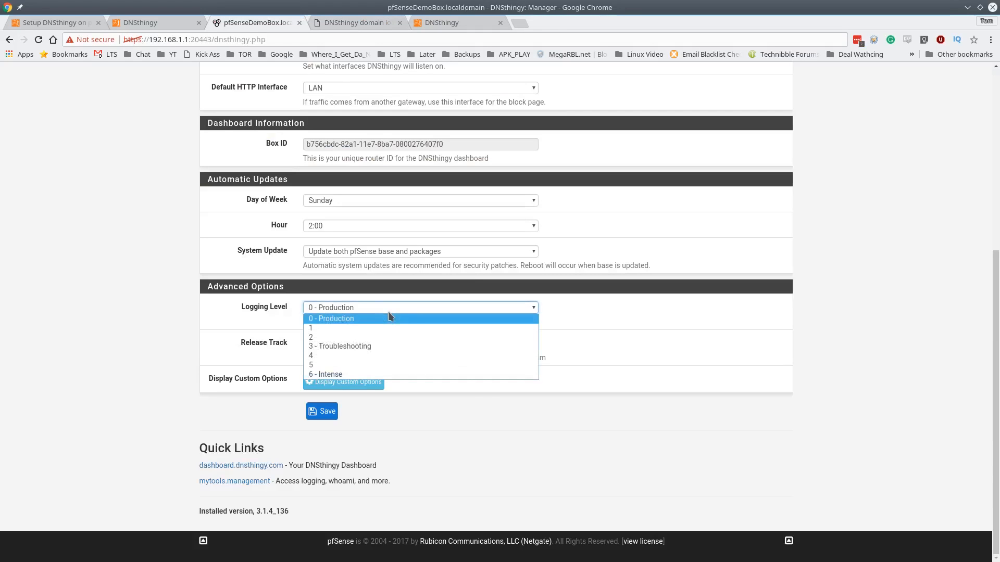
Keep Logging Level at 0 - Production and reveal the empty Custom options field
left_click(264, 317)
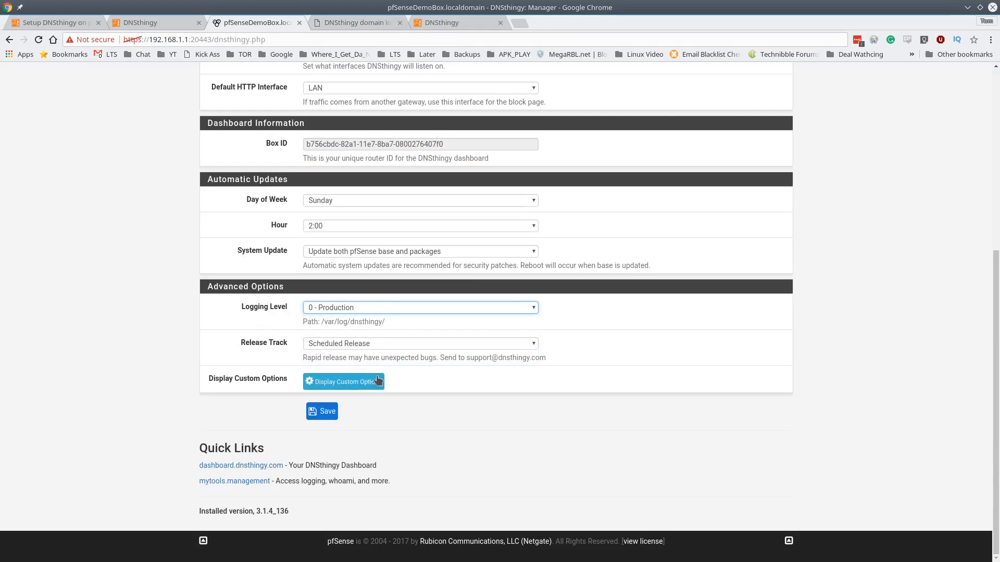
left_click(363, 389)
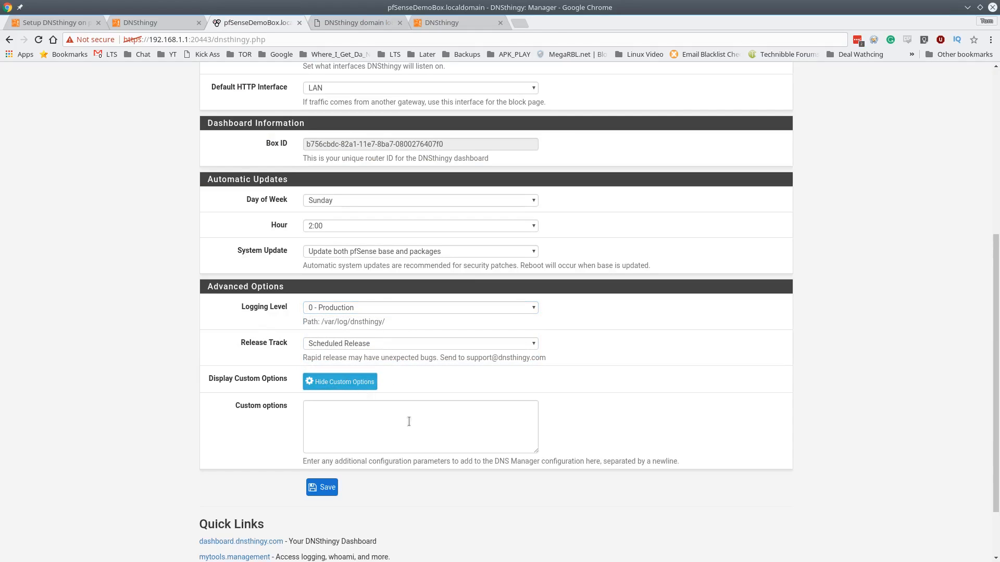
scroll(401, 438, "up", 5)
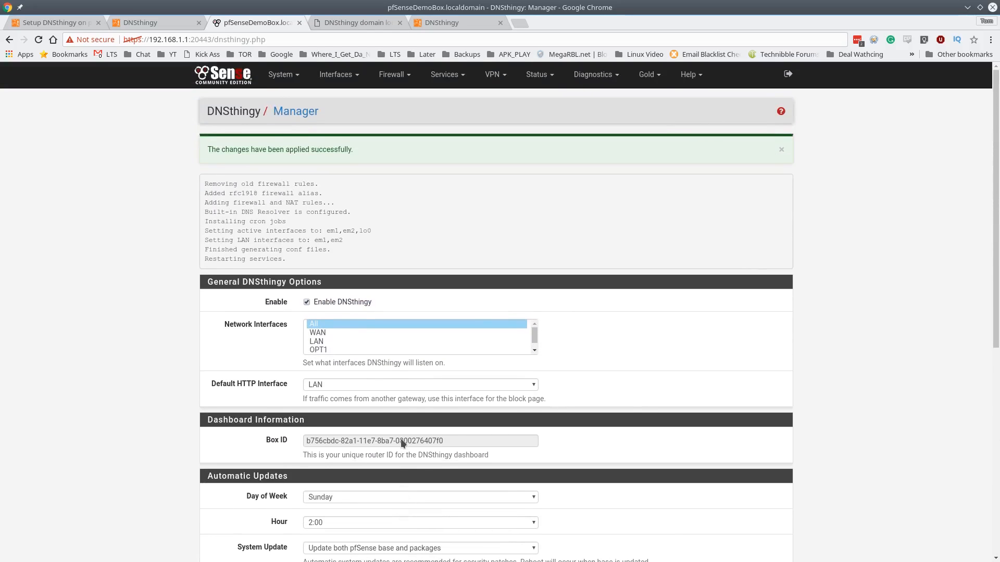
scroll(354, 407, "down", 7)
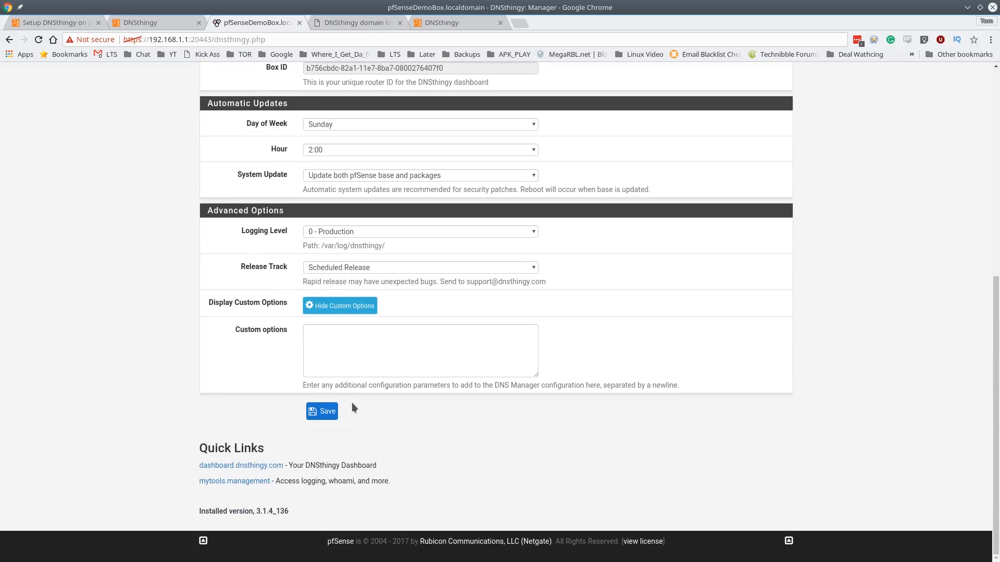
left_click(464, 21)
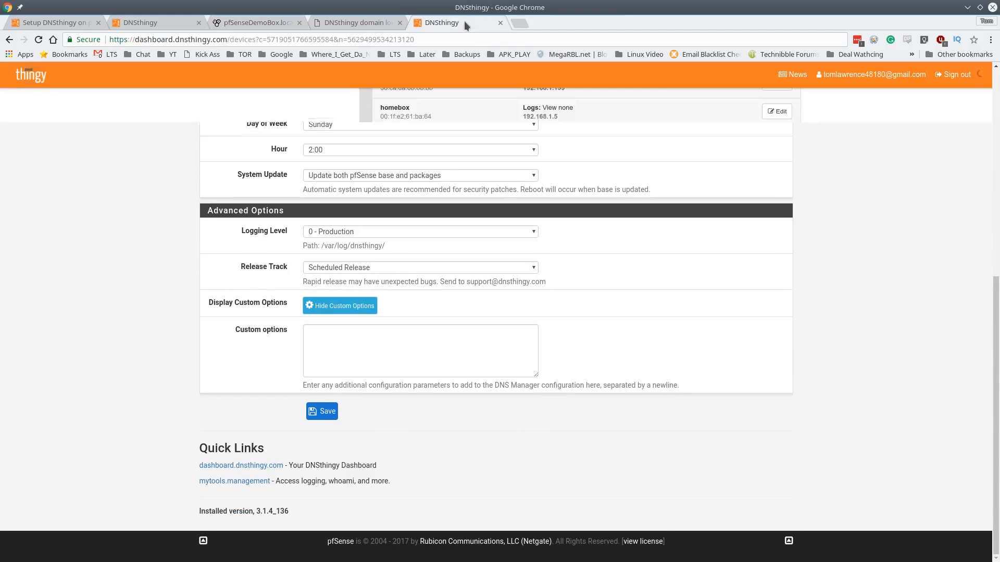
Go back to the DNSthingy dashboard and view the Unblock Requests page
left_click(364, 19)
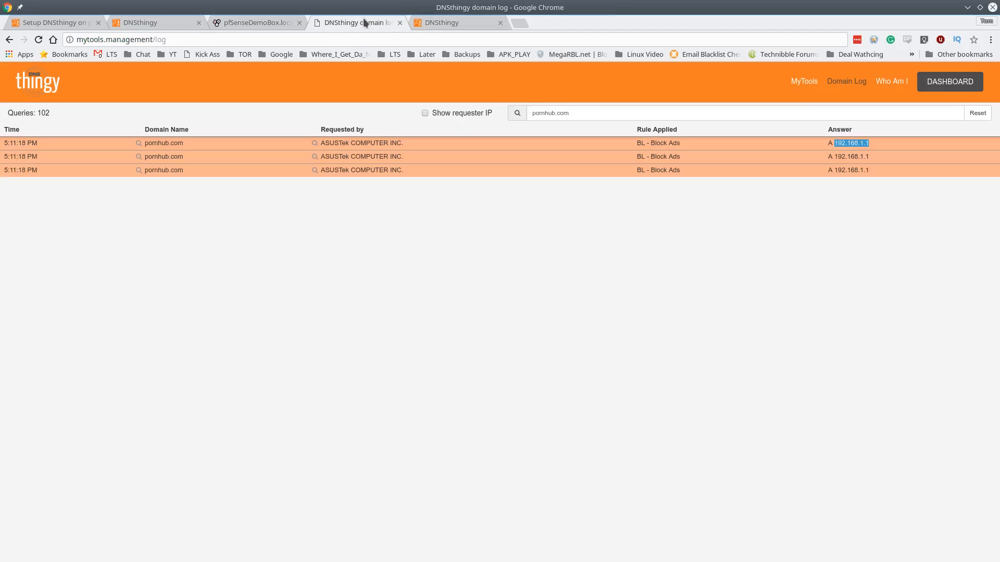
left_click(438, 25)
scroll(498, 262, "up", 10)
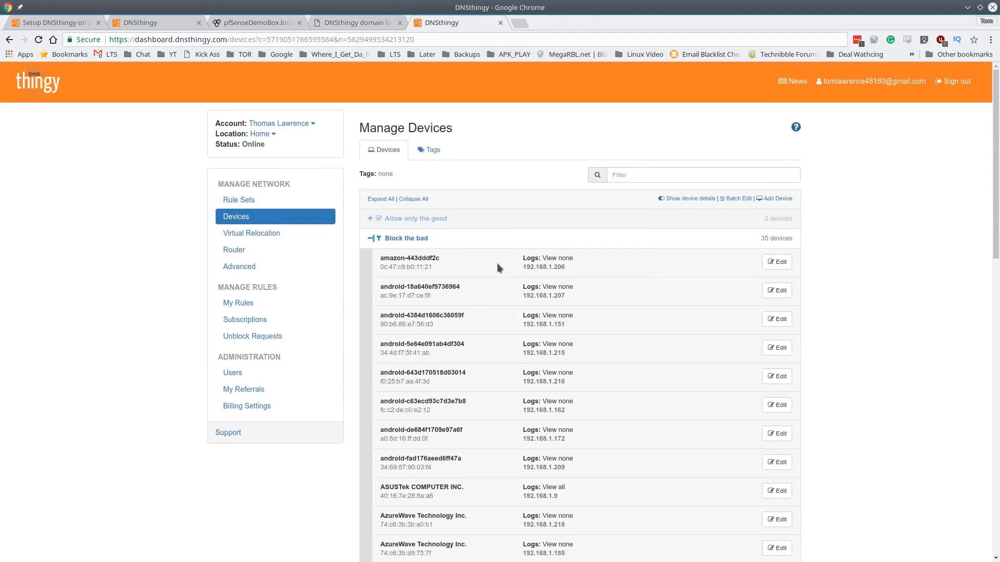
left_click(267, 343)
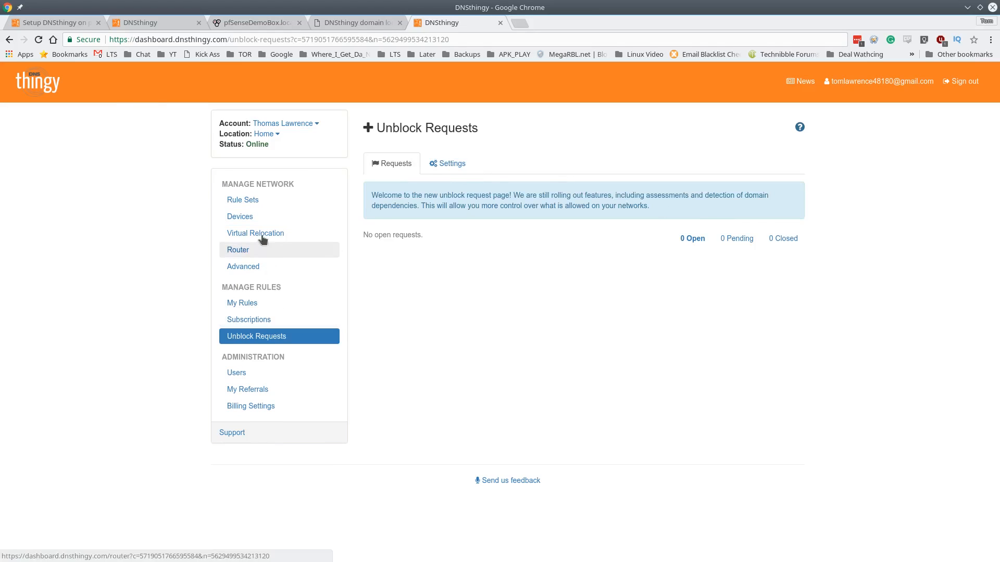
Show Block the bad's device MAC/IP details and edit the ASUSTek COMPUTER INC. device
left_click(255, 217)
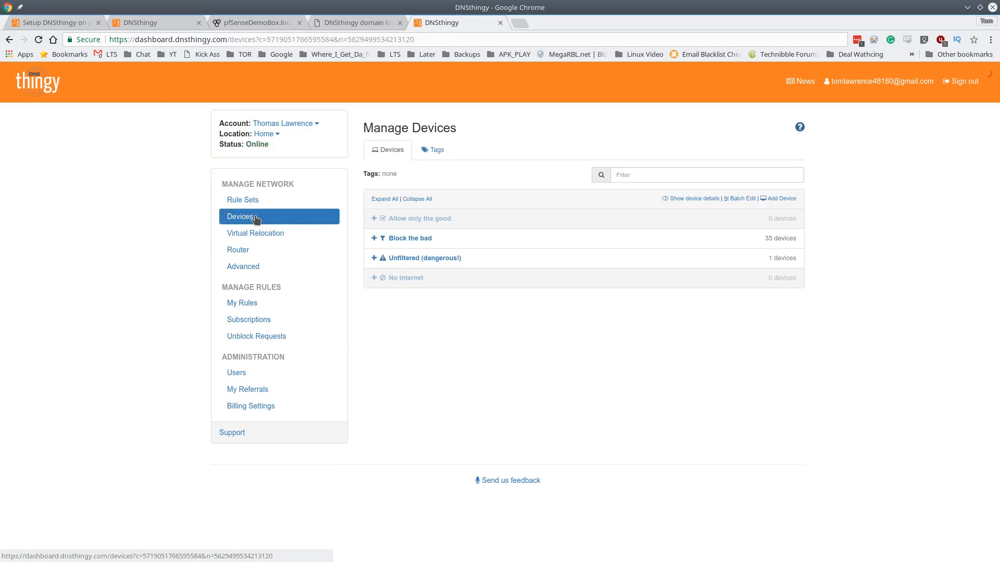
left_click(399, 239)
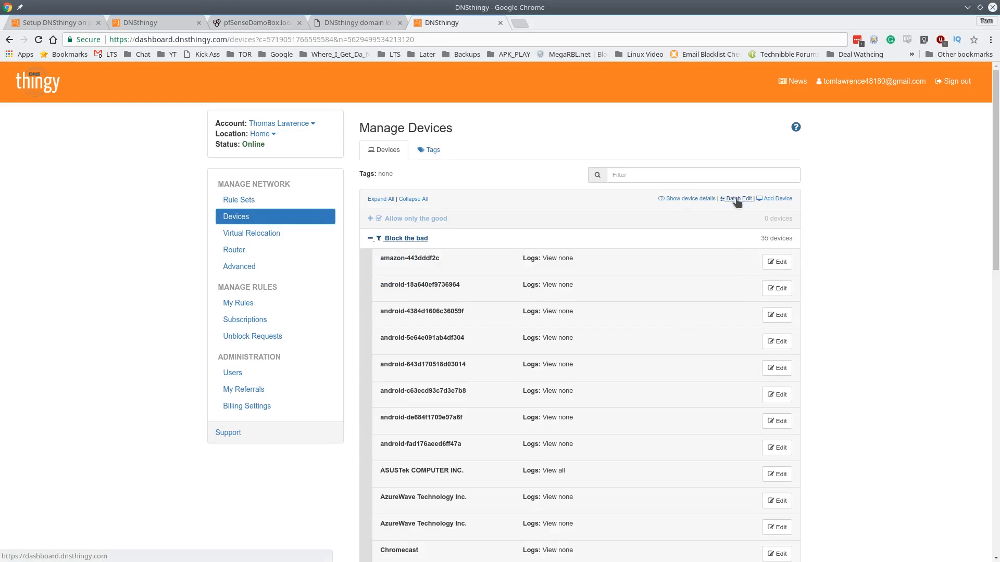
left_click(679, 200)
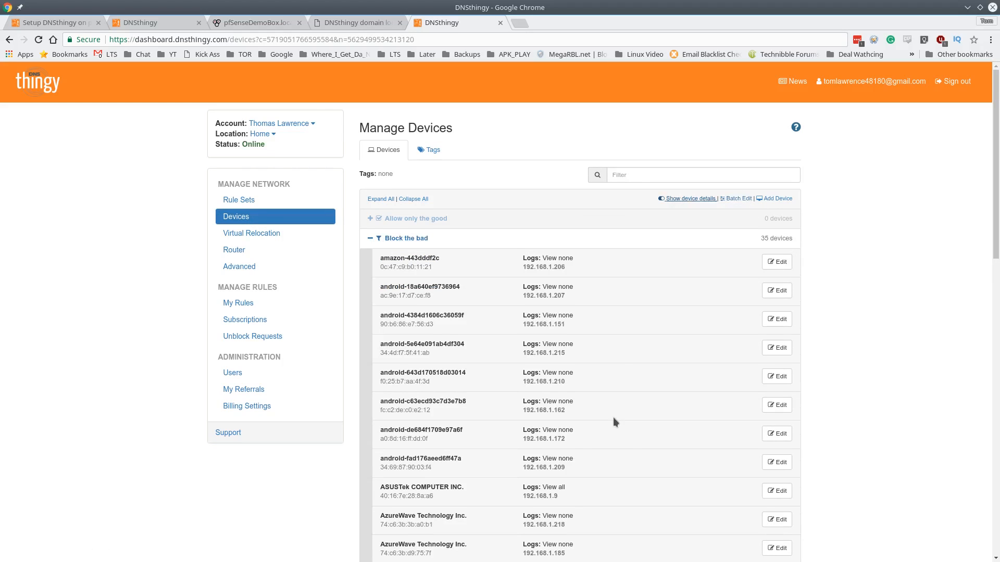
scroll(581, 433, "down", 5)
scroll(581, 432, "down", 3)
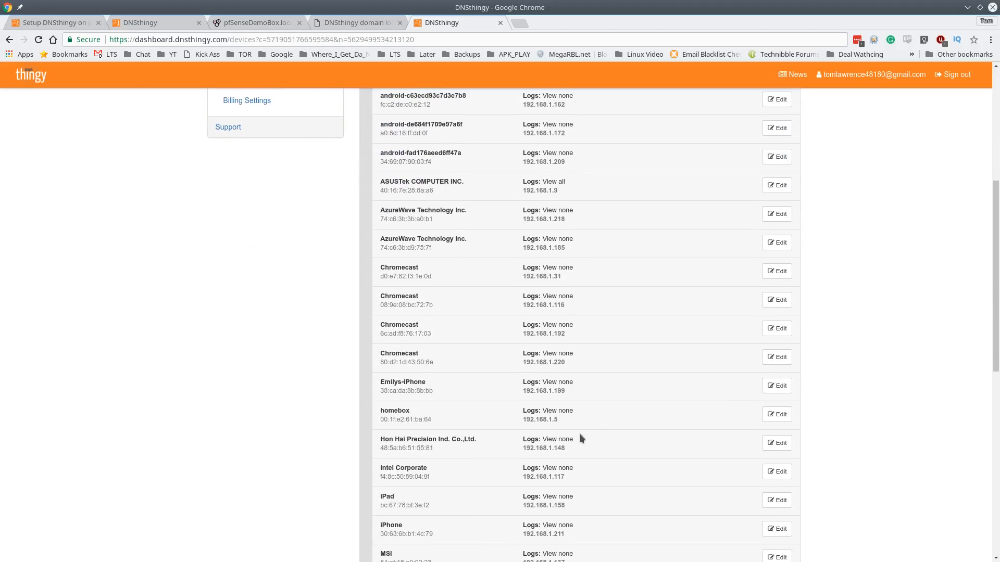
left_click(776, 185)
left_click(539, 249)
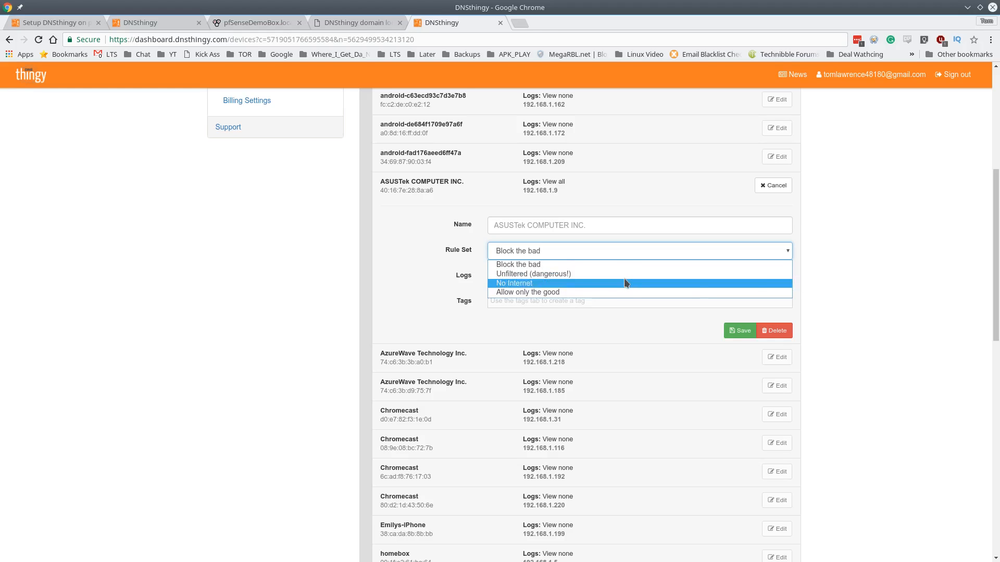
left_click(849, 275)
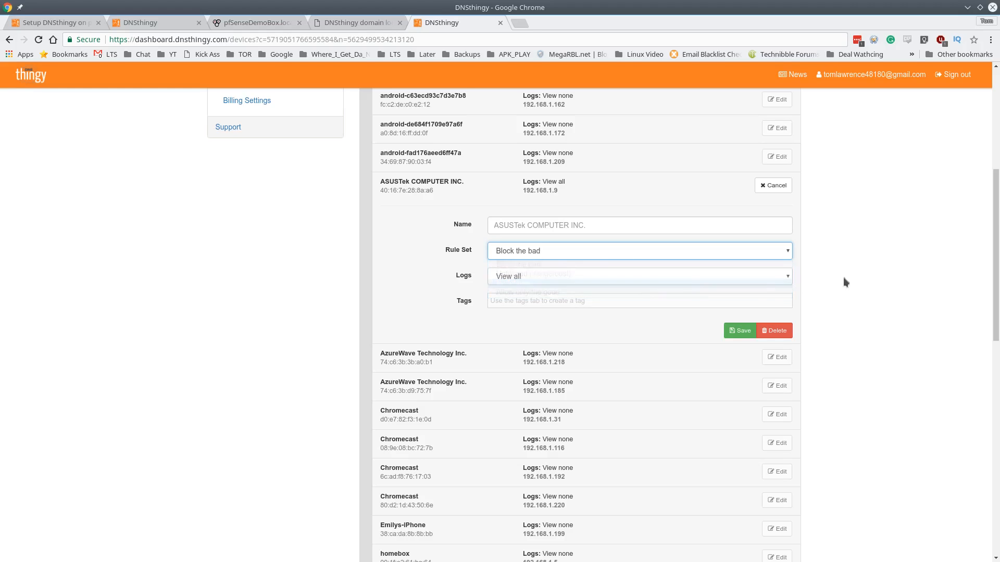
left_click(553, 280)
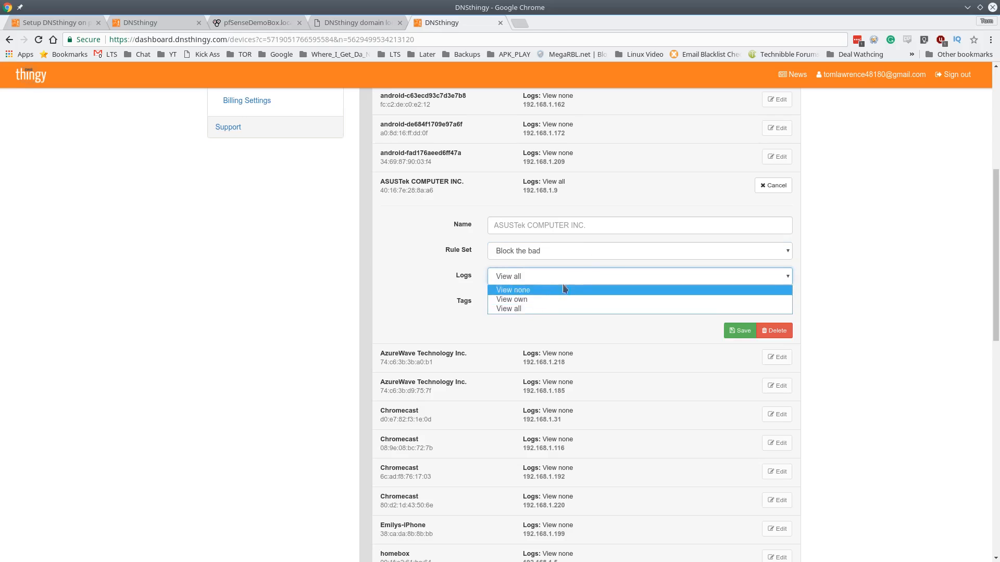
left_click(856, 256)
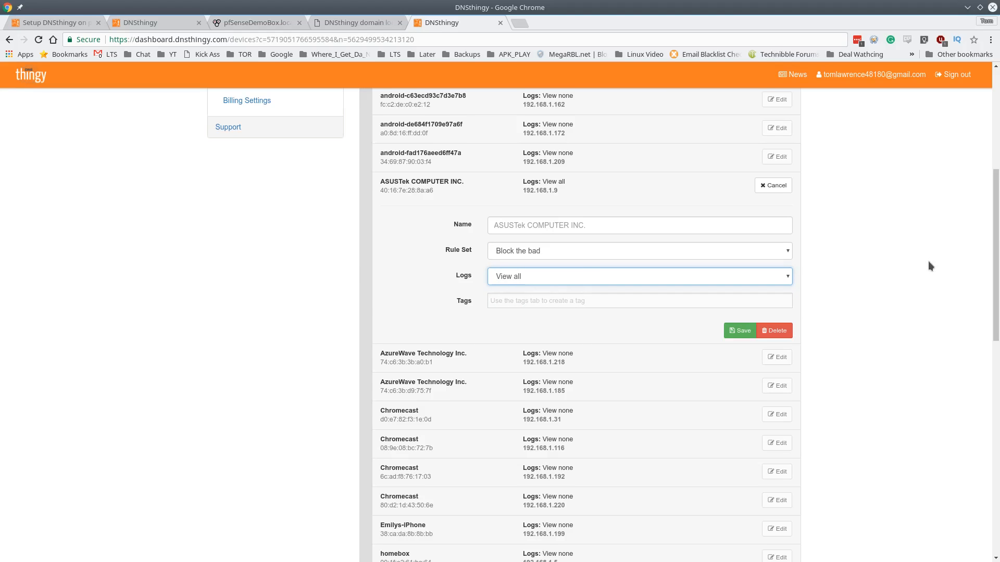
scroll(928, 261, "up", 5)
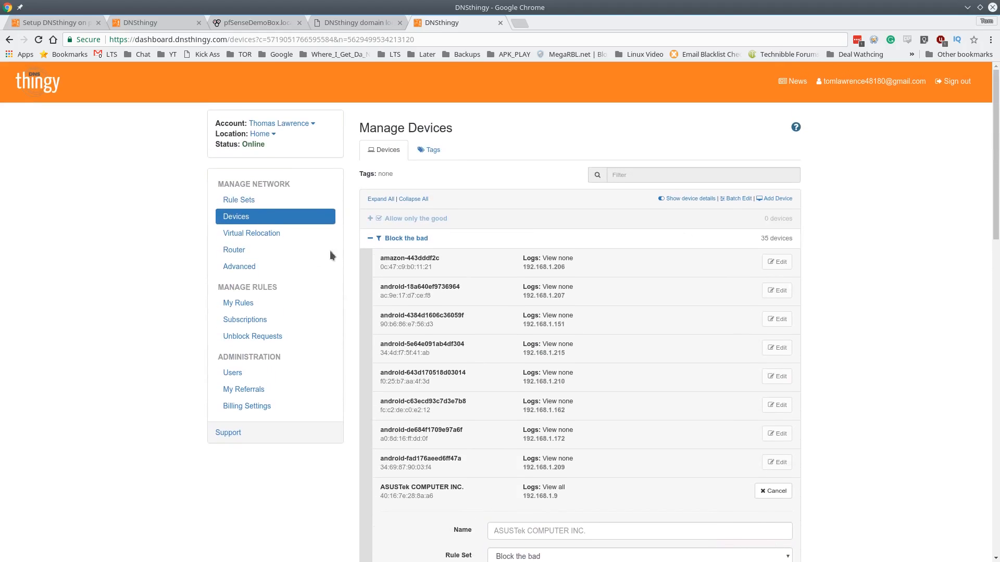
left_click(266, 263)
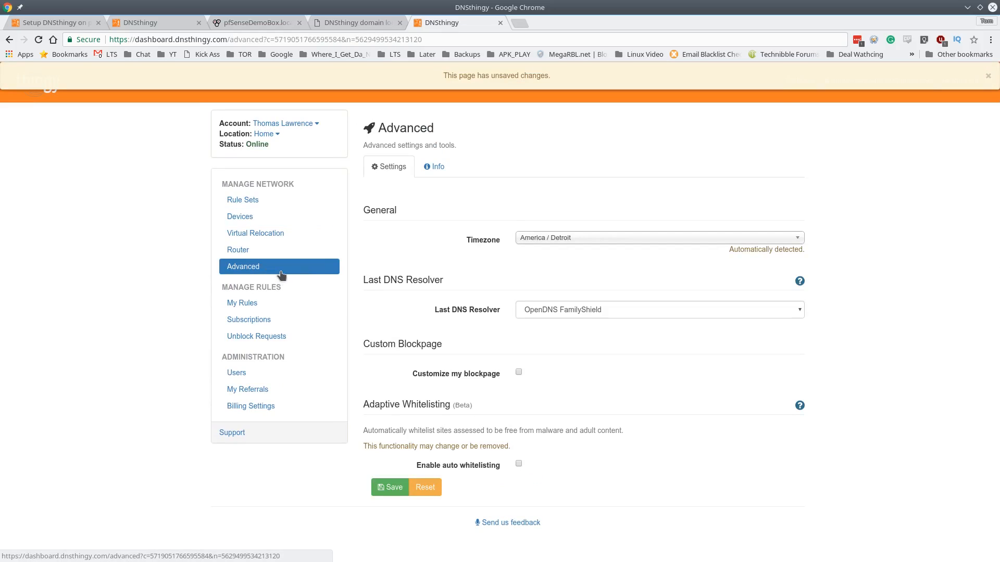
left_click(565, 308)
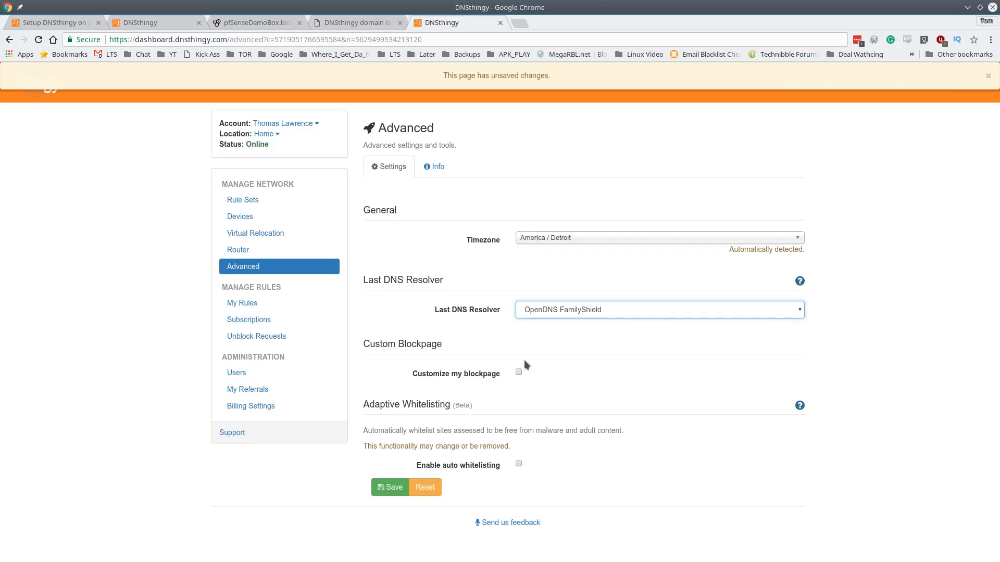
left_click(518, 372)
left_click(672, 400)
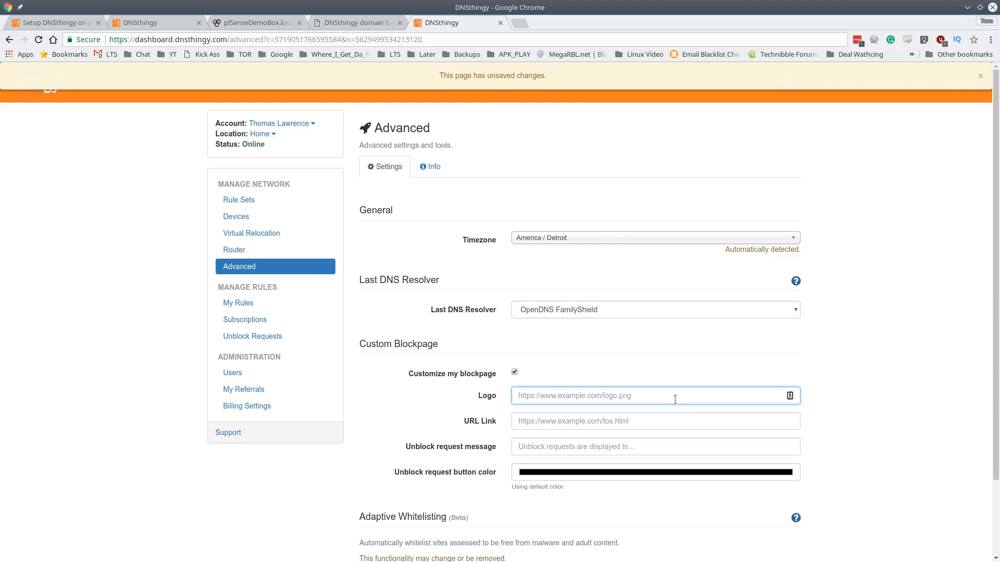
scroll(484, 458, "down", 3)
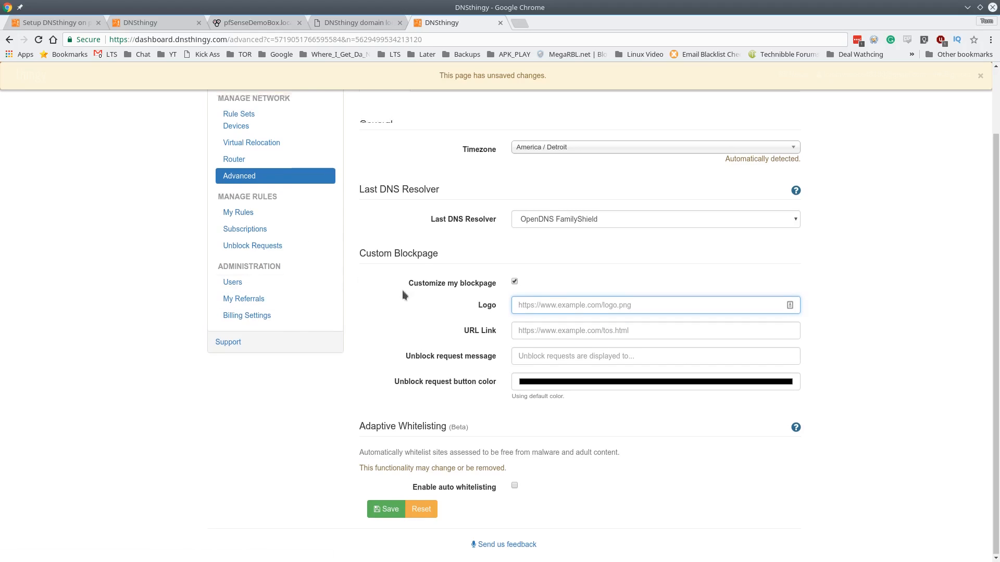
scroll(402, 289, "up", 3)
left_click(430, 167)
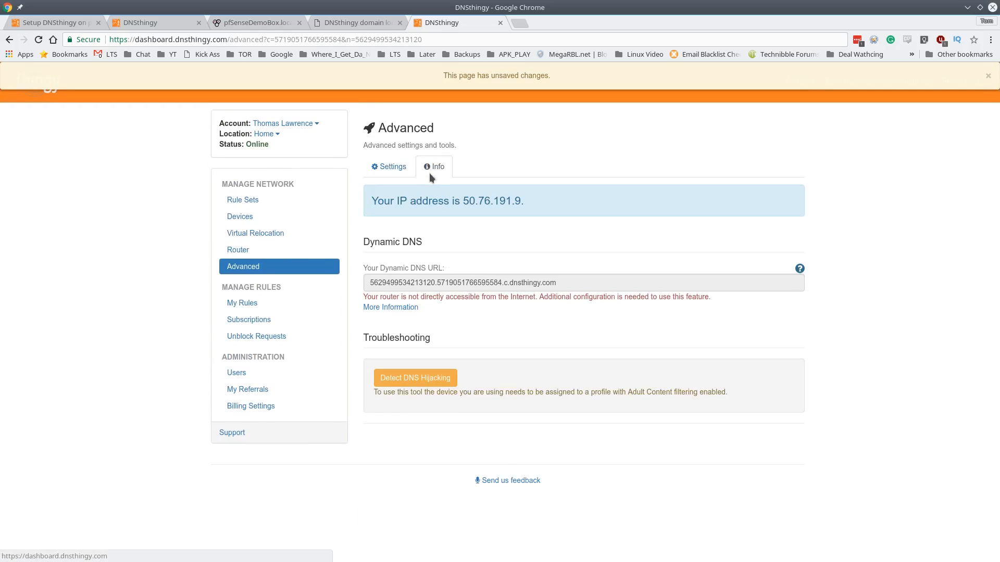
left_click(395, 168)
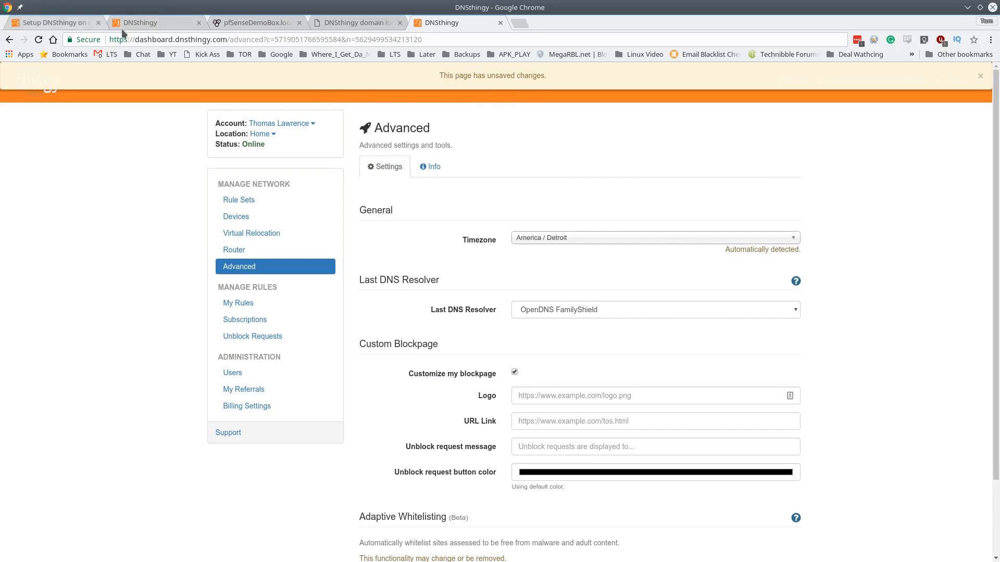
left_click(155, 26)
Go from the setup guide to the DNSthingy Features page, then back to Advanced settings
left_click(60, 22)
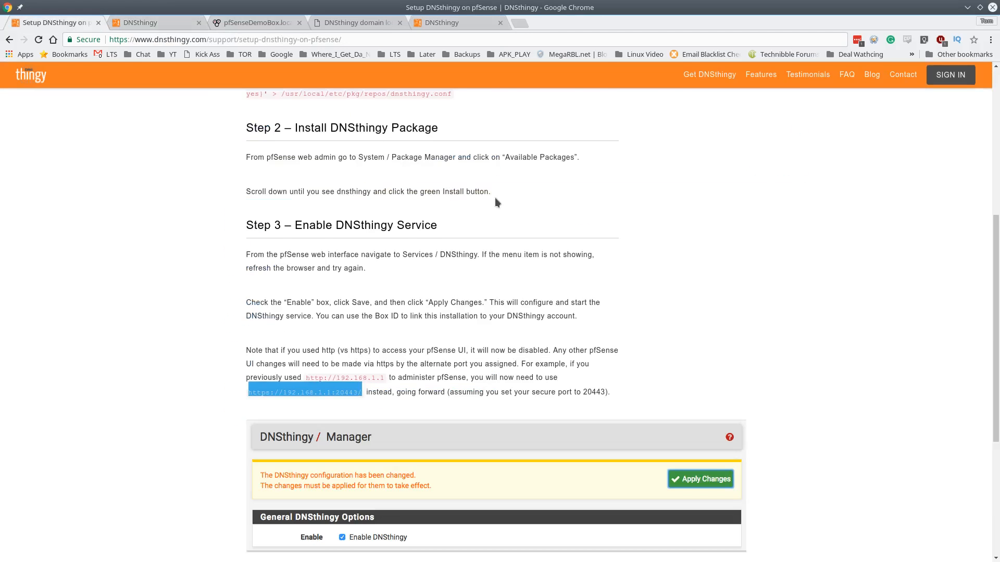
scroll(495, 198, "up", 7)
left_click(48, 89)
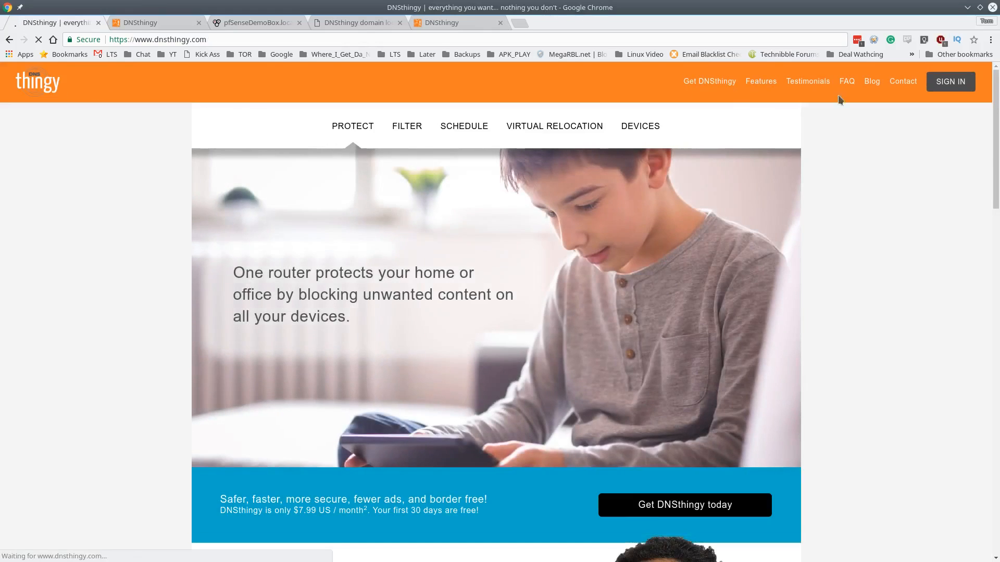
left_click(761, 82)
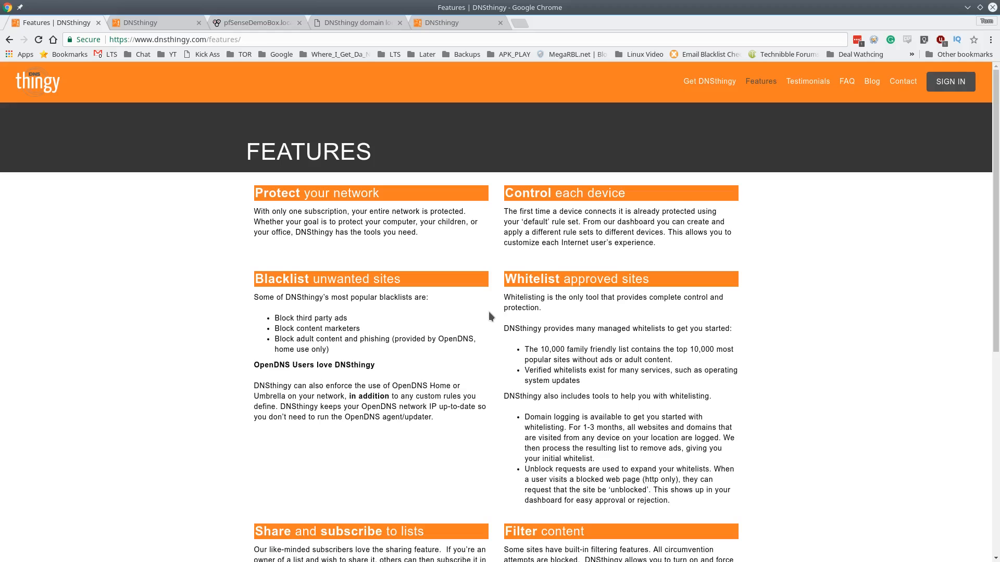
scroll(442, 305, "down", 4)
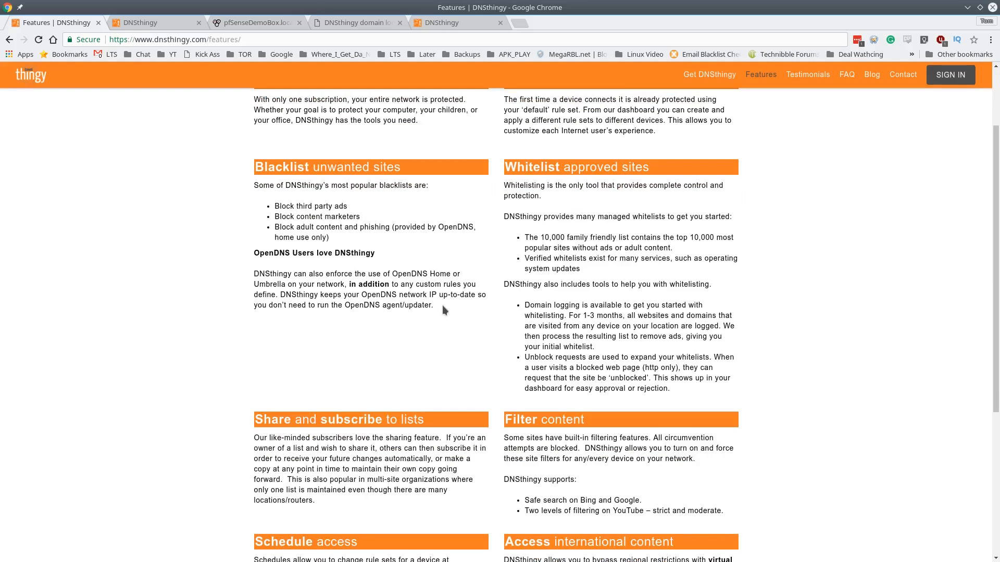
scroll(442, 305, "up", 4)
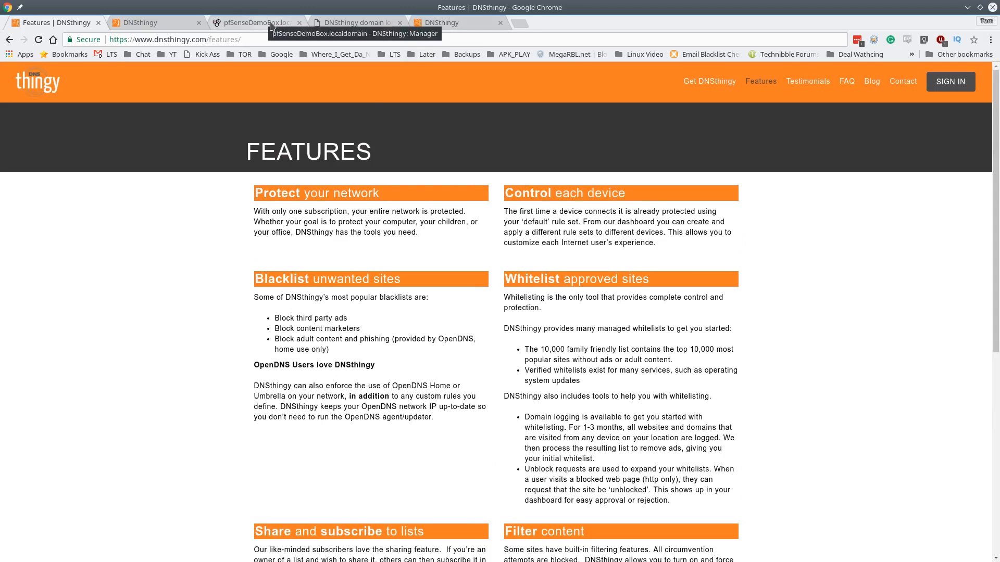
left_click(380, 23)
left_click(441, 23)
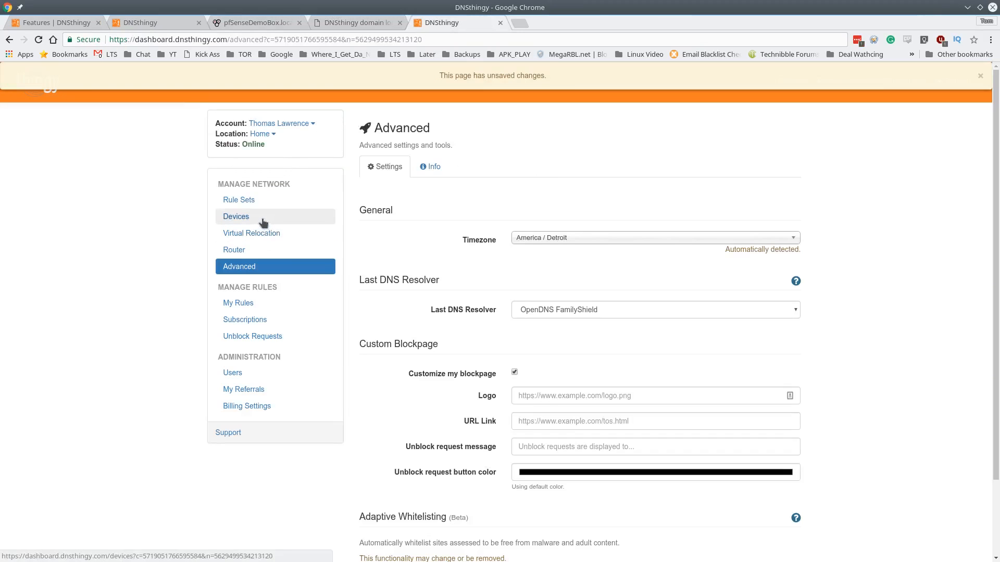
Expand the Block the bad device group and scroll through its device list
left_click(263, 223)
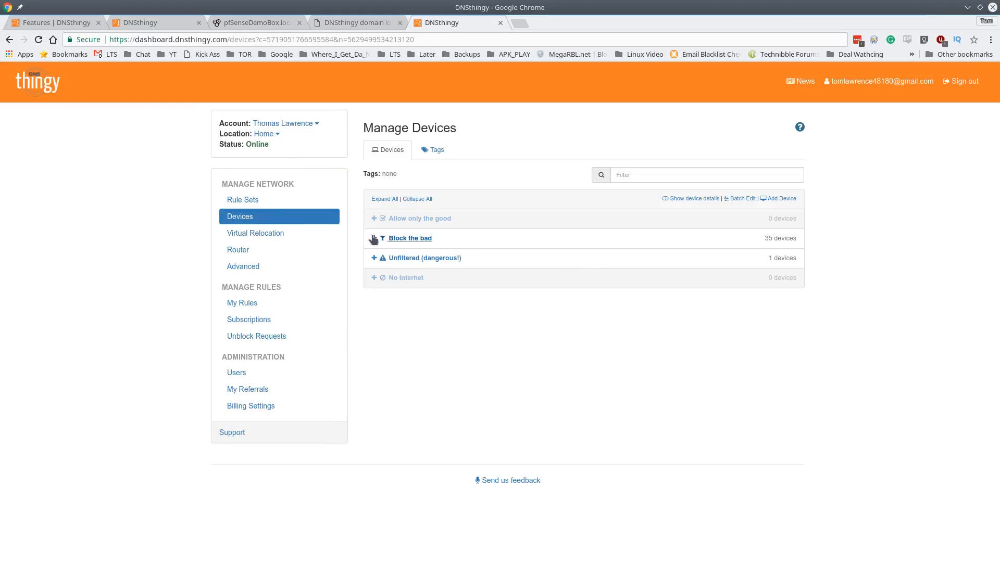
left_click(374, 238)
scroll(568, 284, "down", 3)
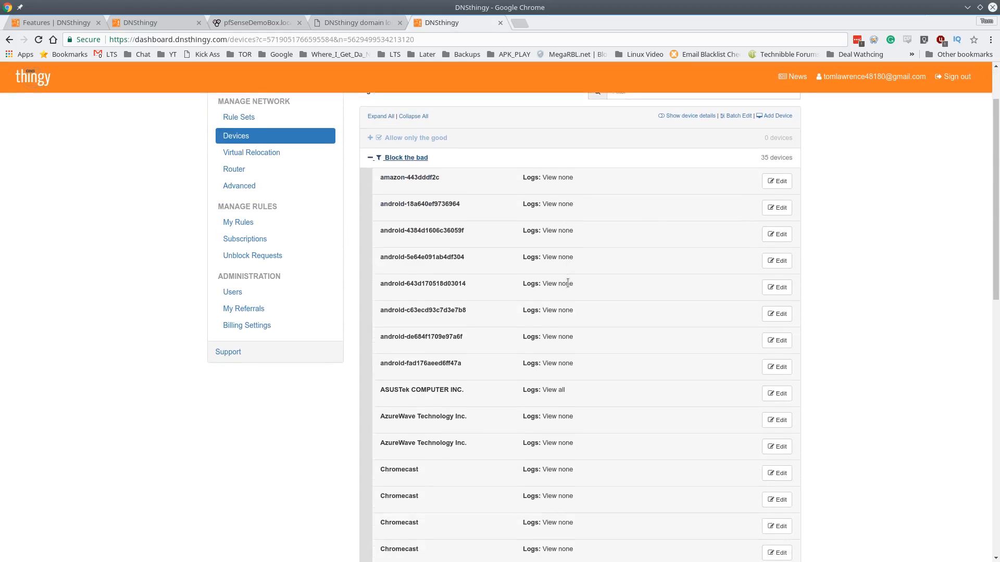
scroll(568, 283, "down", 13)
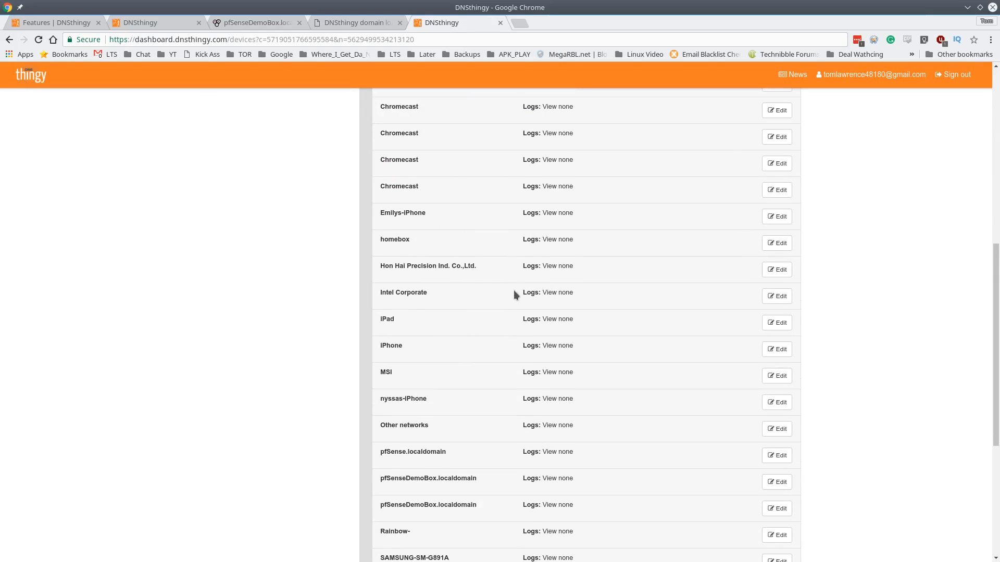
scroll(513, 290, "down", 3)
scroll(514, 294, "down", 7)
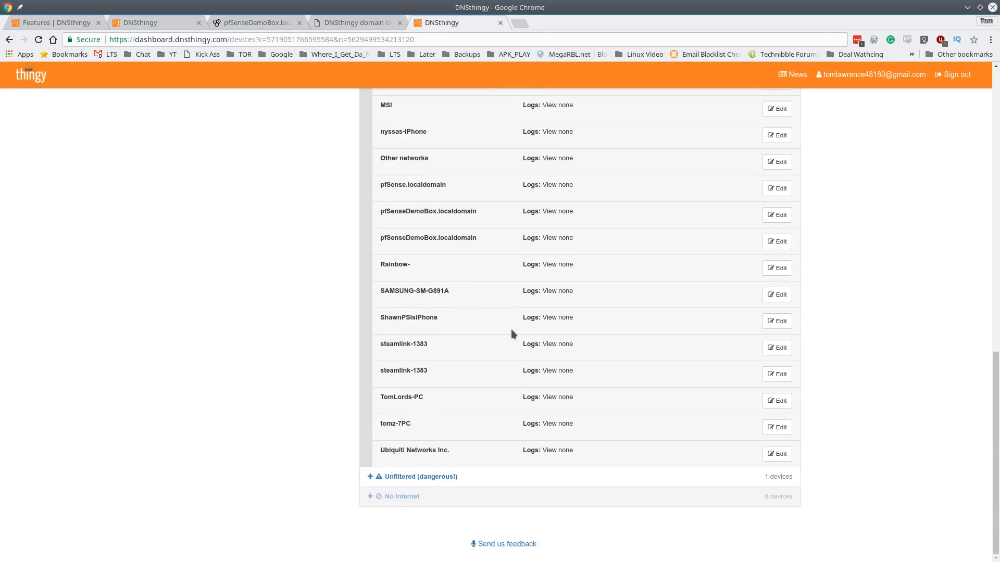
scroll(511, 333, "up", 2)
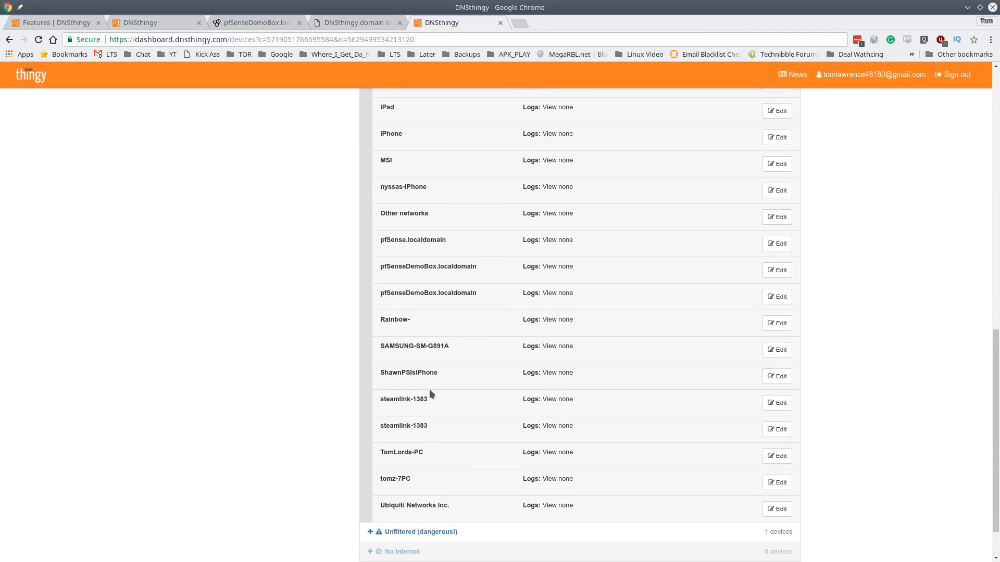
scroll(467, 366, "down", 2)
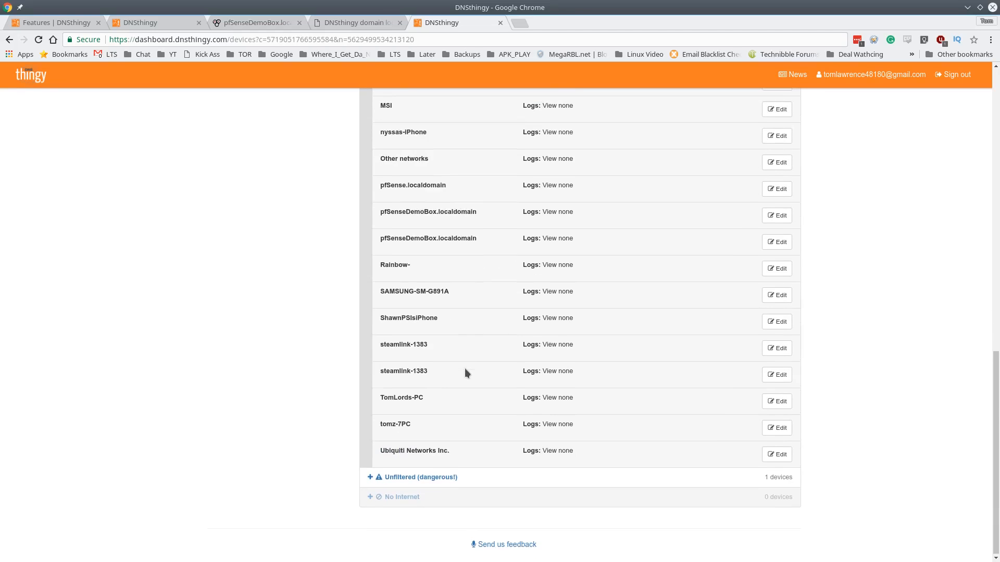
scroll(465, 368, "up", 5)
scroll(465, 369, "down", 4)
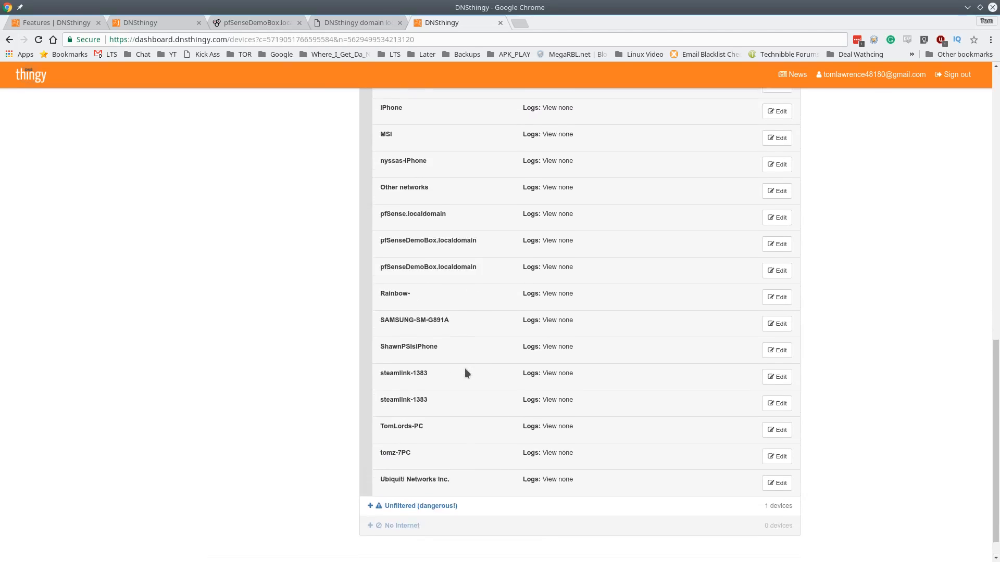
scroll(465, 371, "up", 6)
scroll(465, 369, "down", 7)
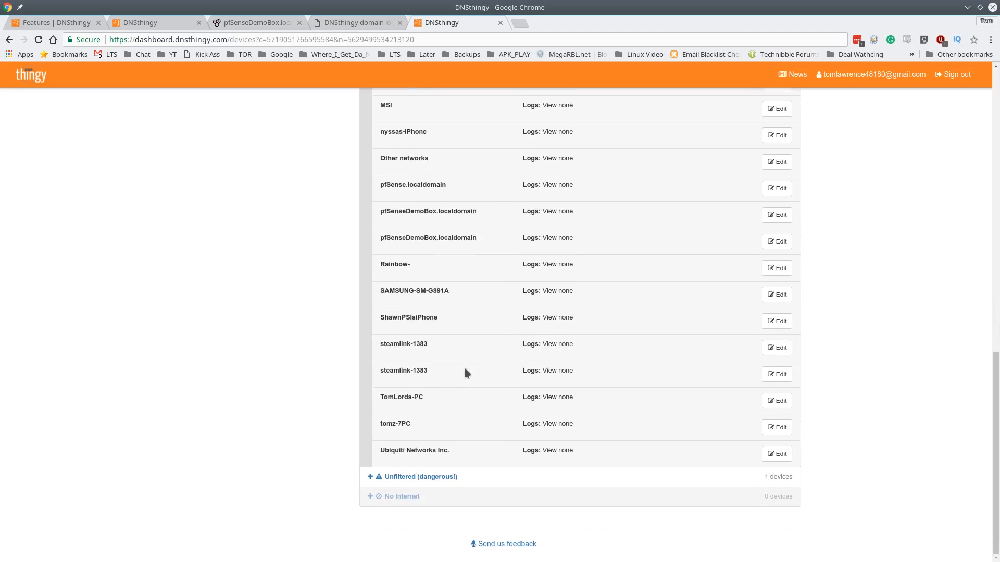
scroll(494, 373, "up", 13)
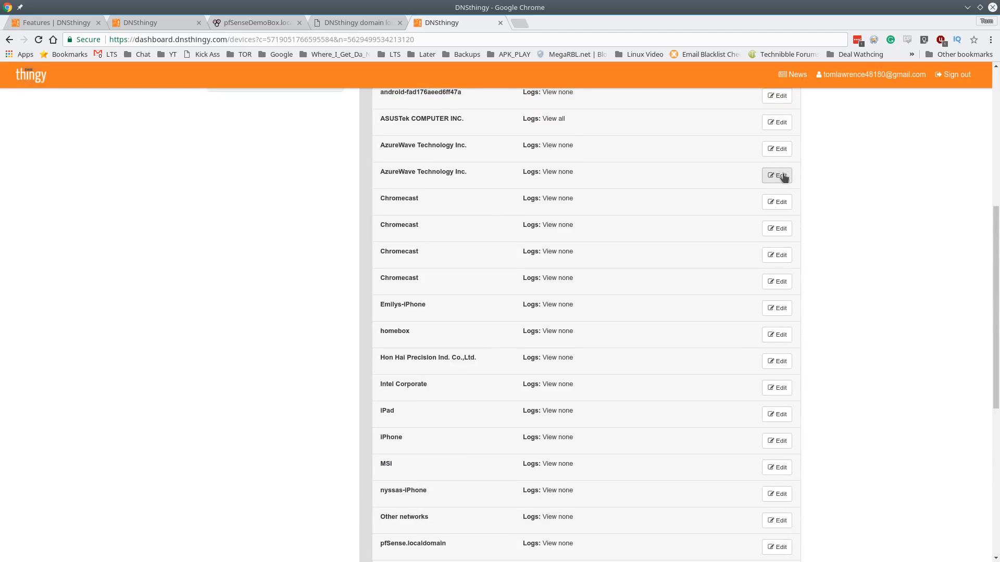
Open Manage Rule Sets for Block the bad, showing 35 devices and every filter on
scroll(592, 370, "down", 4)
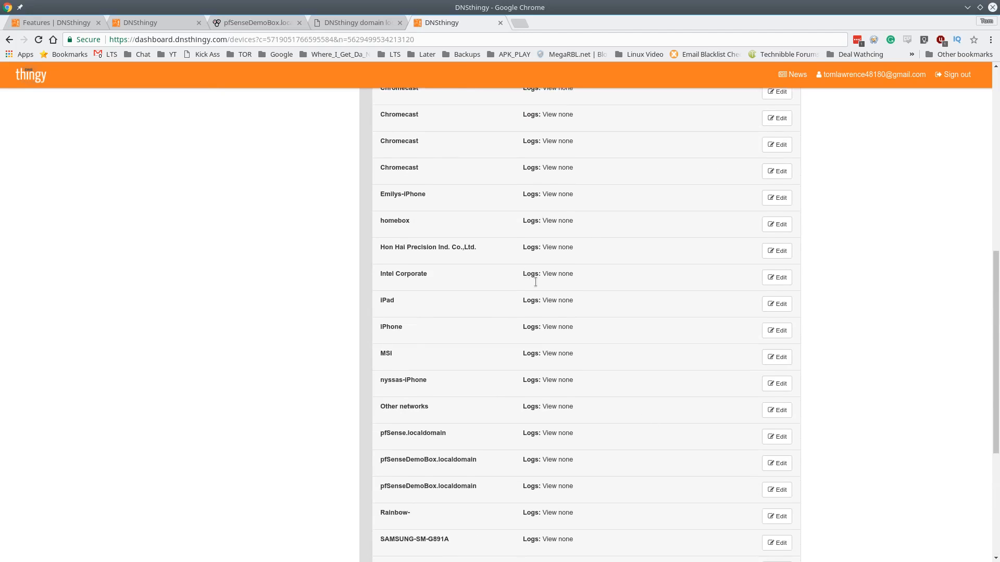
scroll(560, 336, "down", 7)
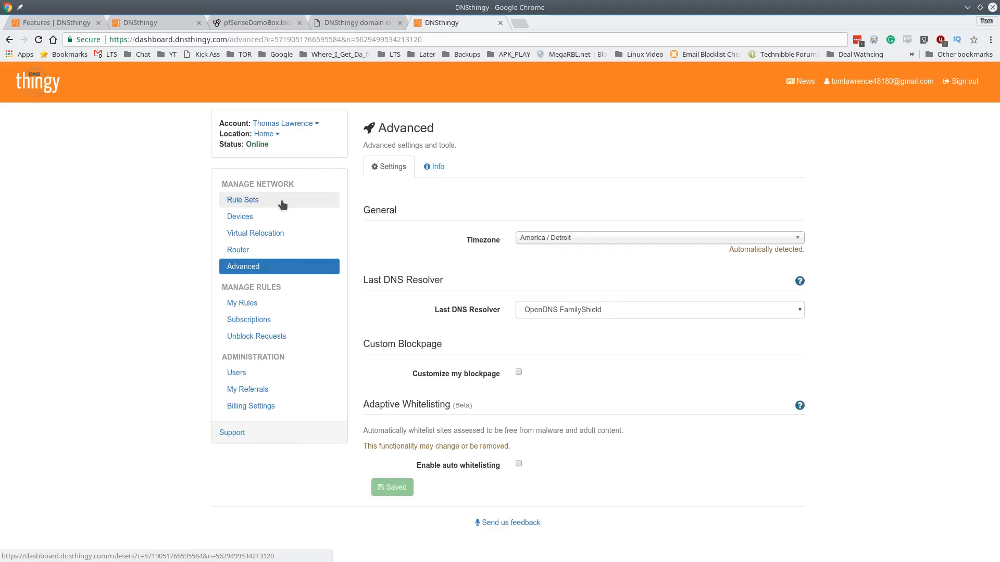
left_click(289, 205)
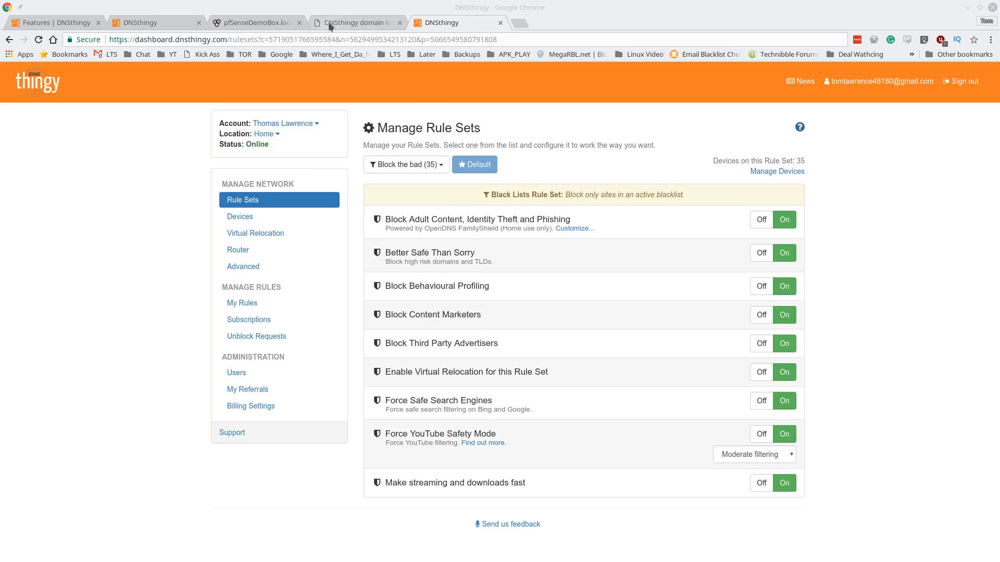
Review pfSense's DNSthingy Manager page confirming the changes applied, then head to Firewall > Rules
left_click(270, 22)
scroll(436, 227, "up", 7)
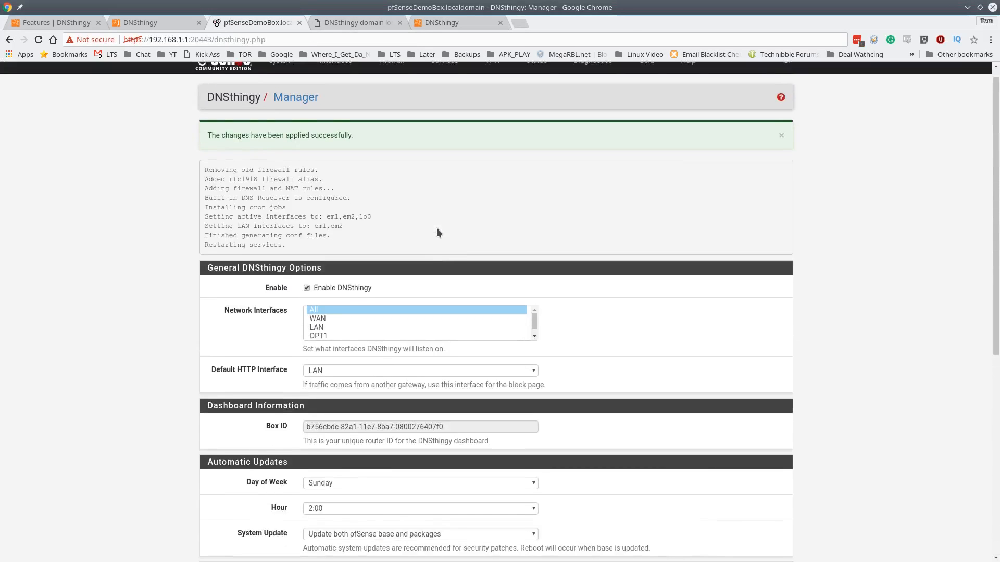
scroll(436, 228, "down", 7)
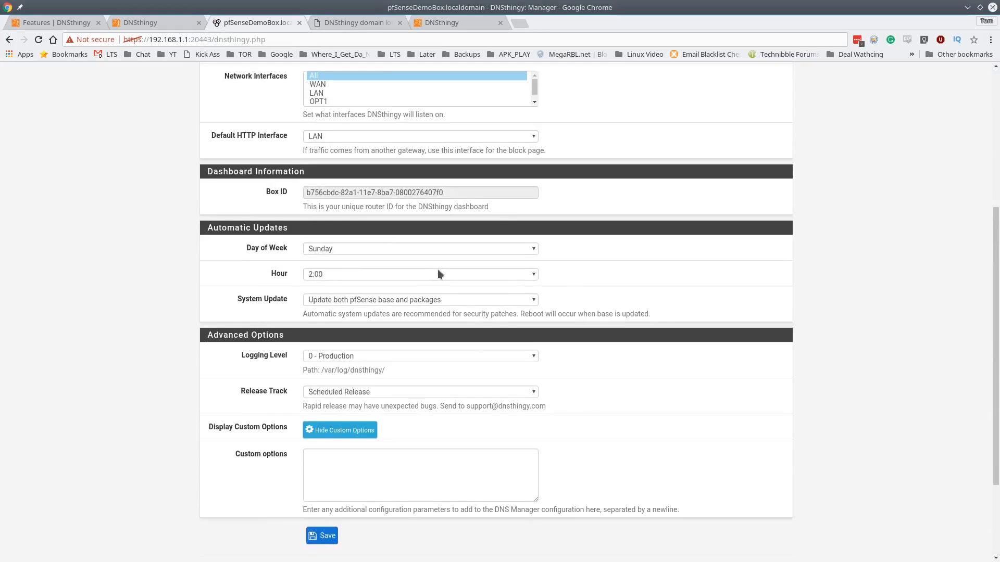
scroll(440, 282, "up", 6)
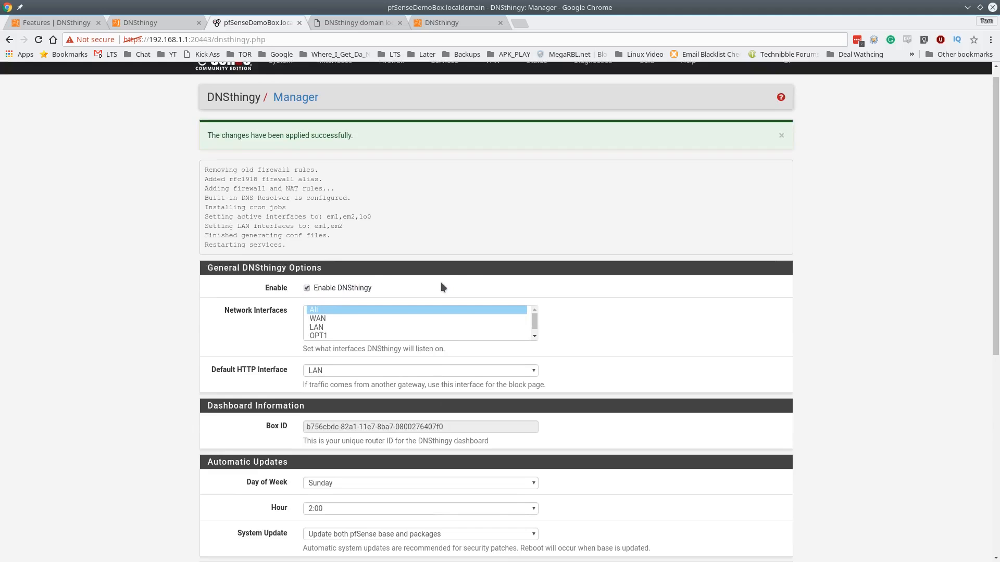
scroll(395, 183, "up", 1)
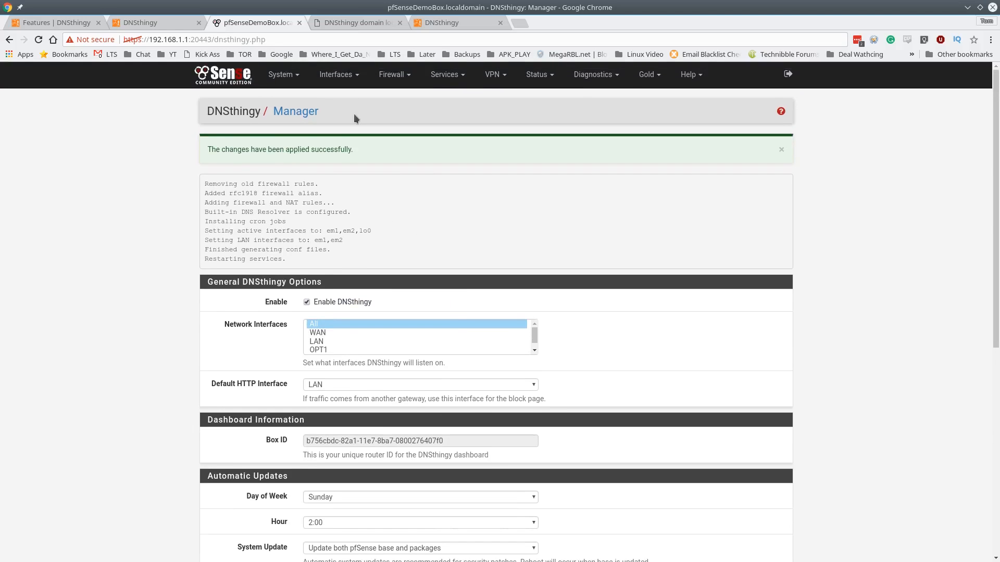
left_click(398, 70)
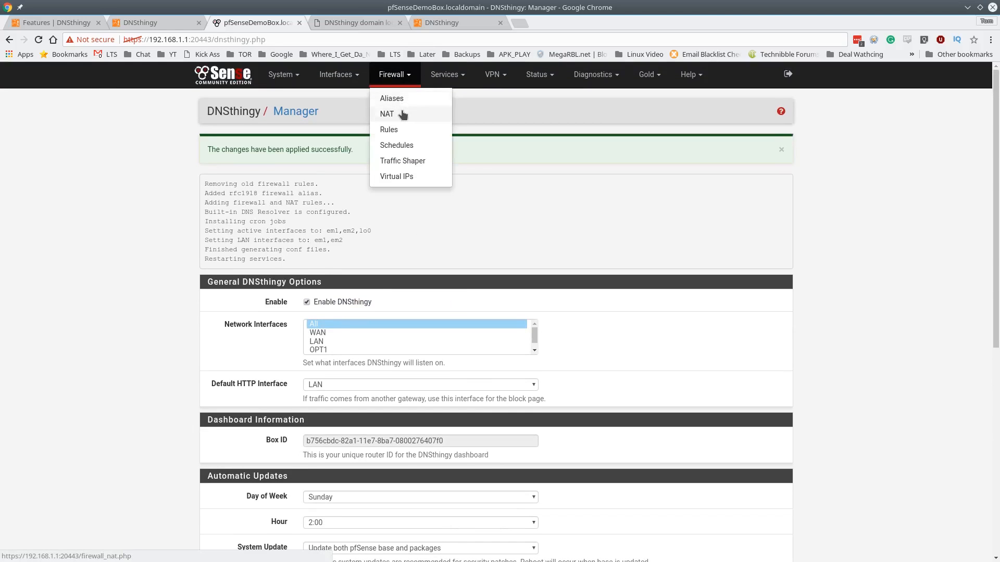
left_click(397, 130)
Show the LAN rules with DNSthingy's IPv6 DNS bypass and 443 ad-block reject entries
left_click(304, 146)
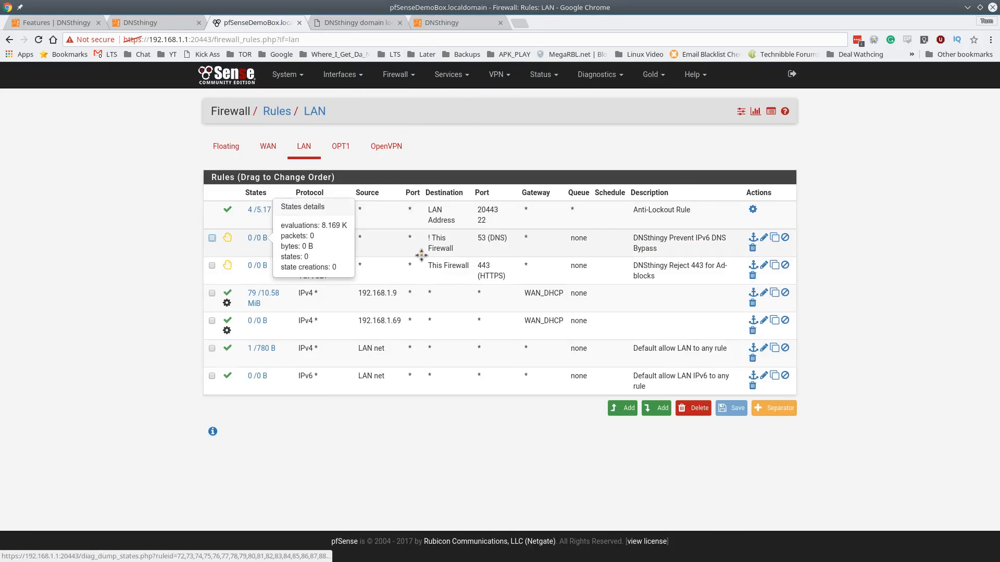